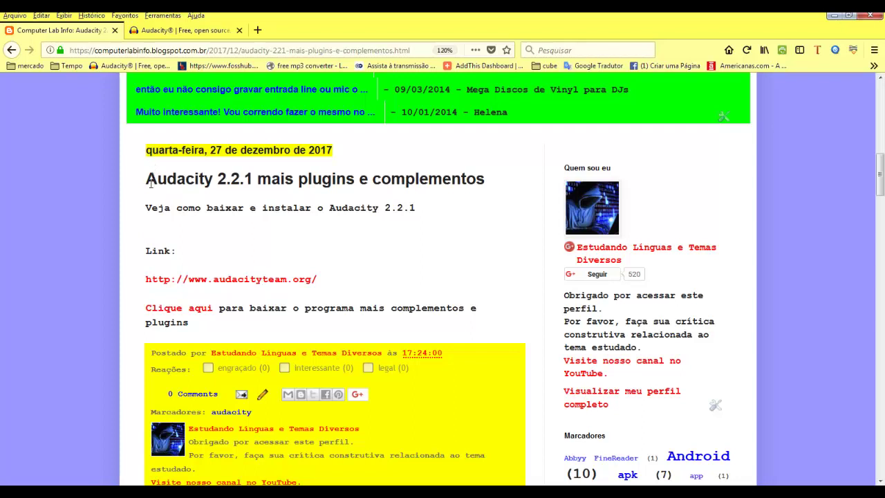
- Review the Audacity 2.2.1 blog post, highlighting its title and the full page address
{"action": "left_click_drag", "start_coordinate": [148, 178], "coordinate": [505, 189]}
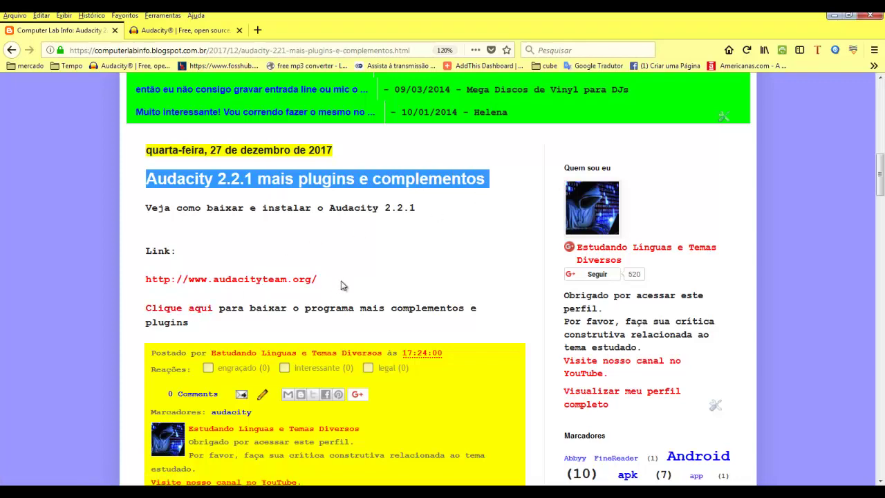
{"action": "scroll", "coordinate": [438, 291], "scroll_direction": "up", "scroll_amount": 6}
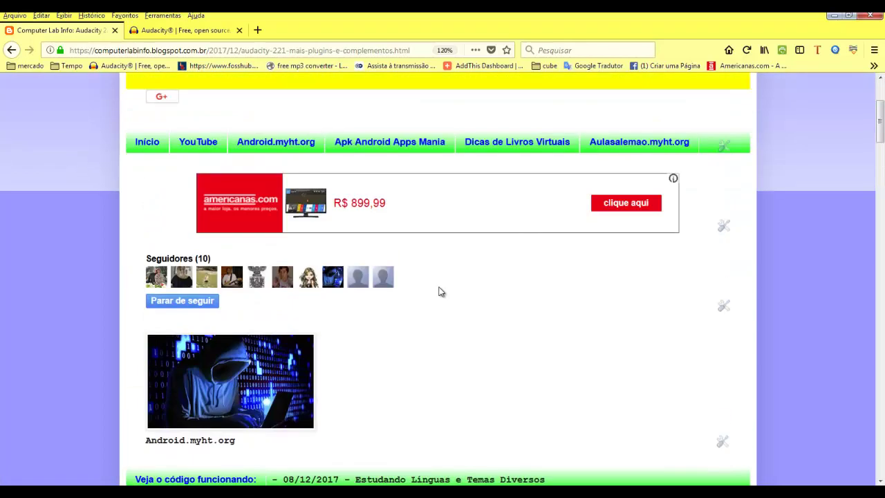
{"action": "scroll", "coordinate": [438, 290], "scroll_direction": "up", "scroll_amount": 2}
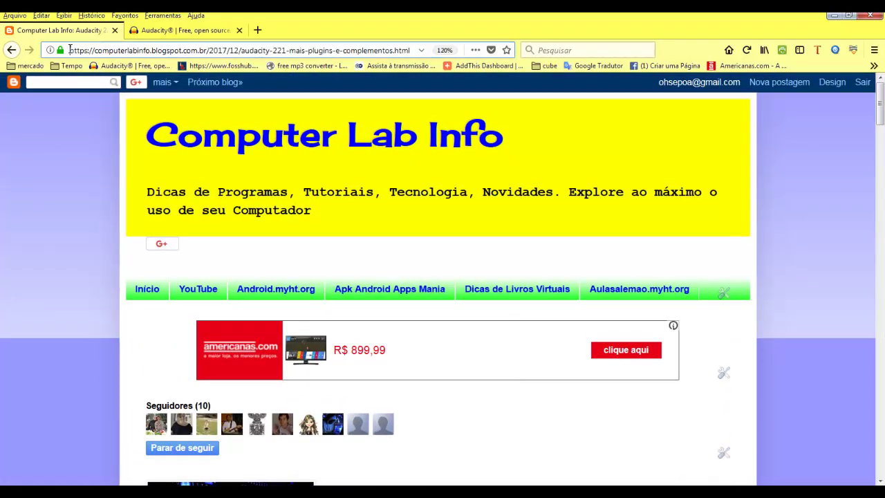
{"action": "left_click_drag", "start_coordinate": [69, 50], "coordinate": [416, 55]}
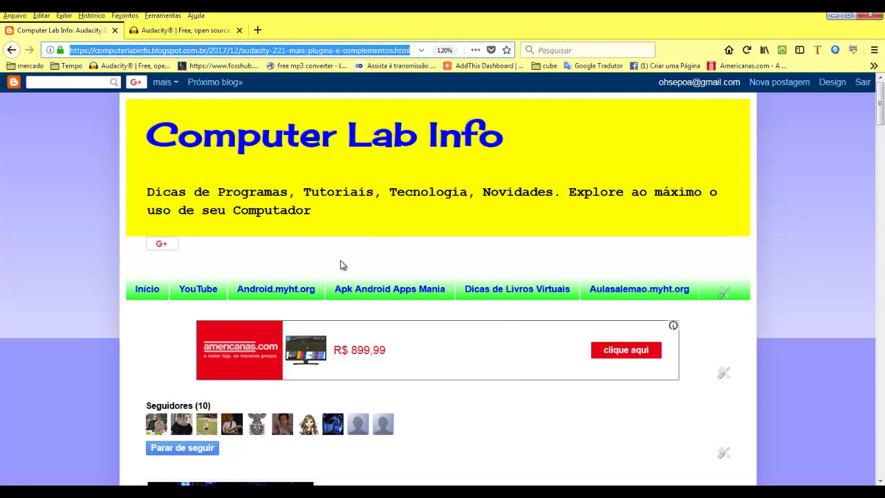
{"action": "scroll", "coordinate": [331, 314], "scroll_direction": "down", "scroll_amount": 5}
{"action": "scroll", "coordinate": [331, 314], "scroll_direction": "down", "scroll_amount": 5}
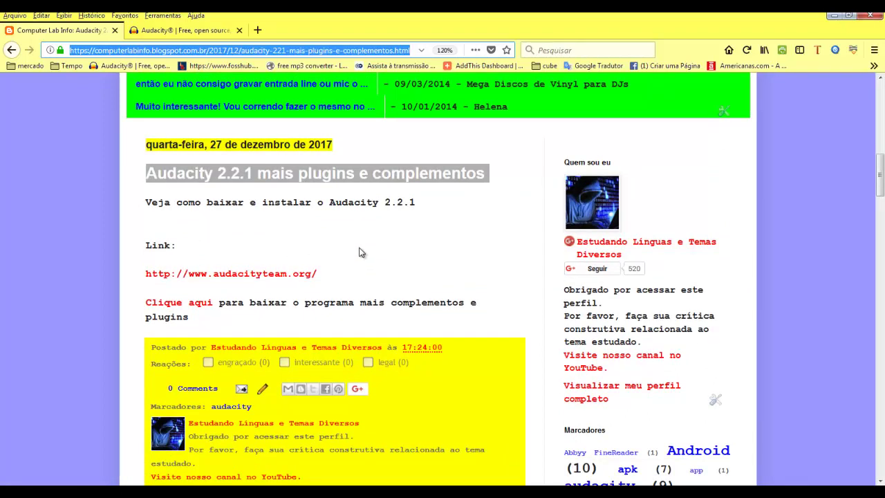
- Open the post's audacityteam.org link in a new tab and close the duplicate Audacity tab
{"action": "right_click", "coordinate": [199, 278]}
{"action": "left_click", "coordinate": [242, 286]}
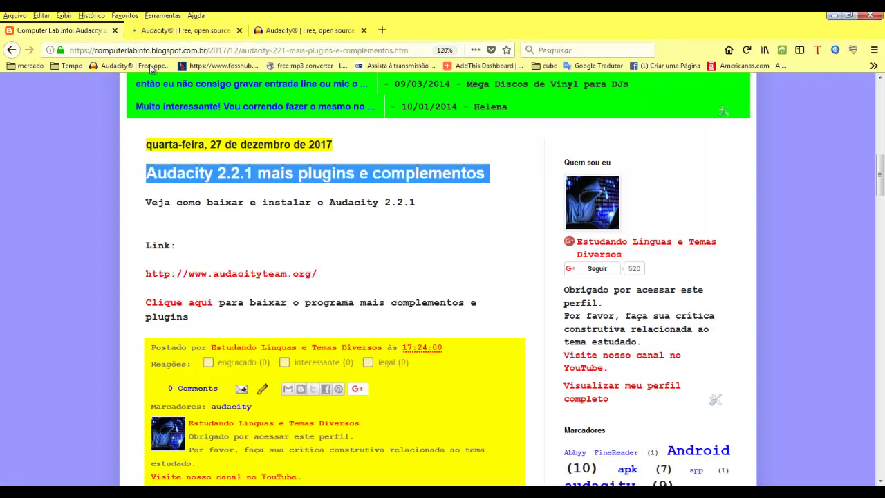
{"action": "left_click", "coordinate": [195, 31]}
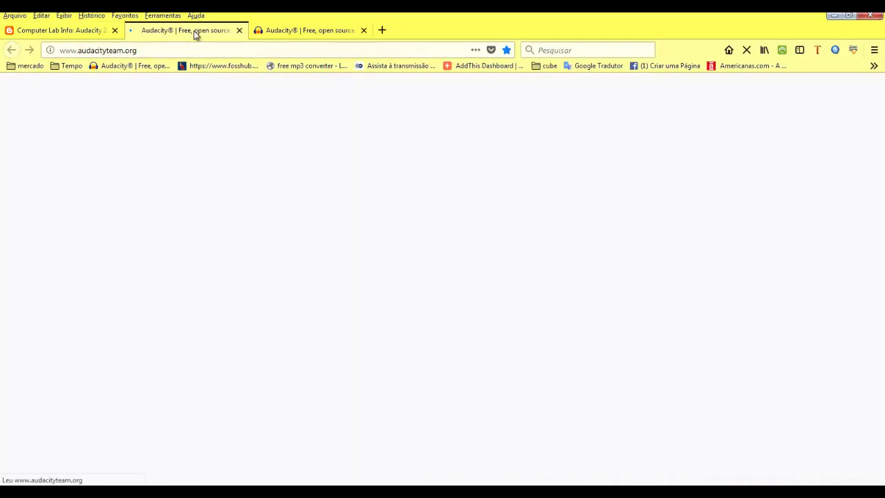
{"action": "left_click", "coordinate": [327, 30]}
{"action": "left_click", "coordinate": [364, 30]}
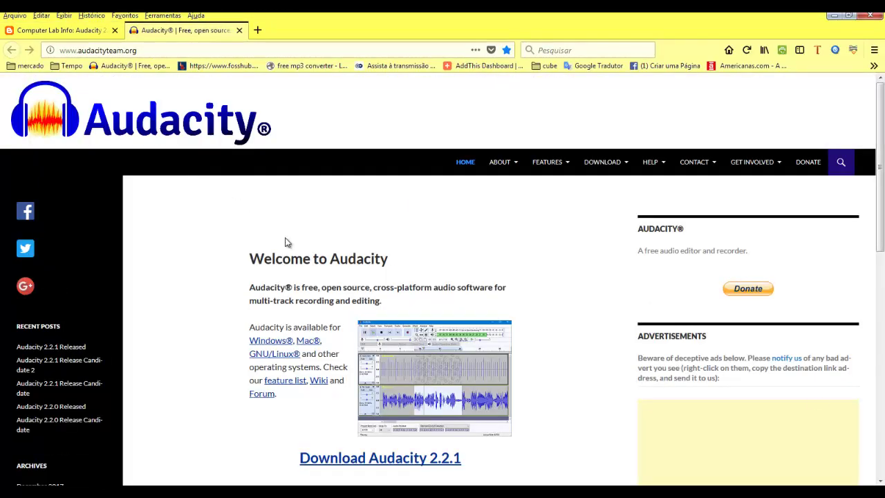
- Examine the Audacity home page down to the 2.2.1 release notes and highlight the release date
{"action": "scroll", "coordinate": [276, 297], "scroll_direction": "down", "scroll_amount": 2}
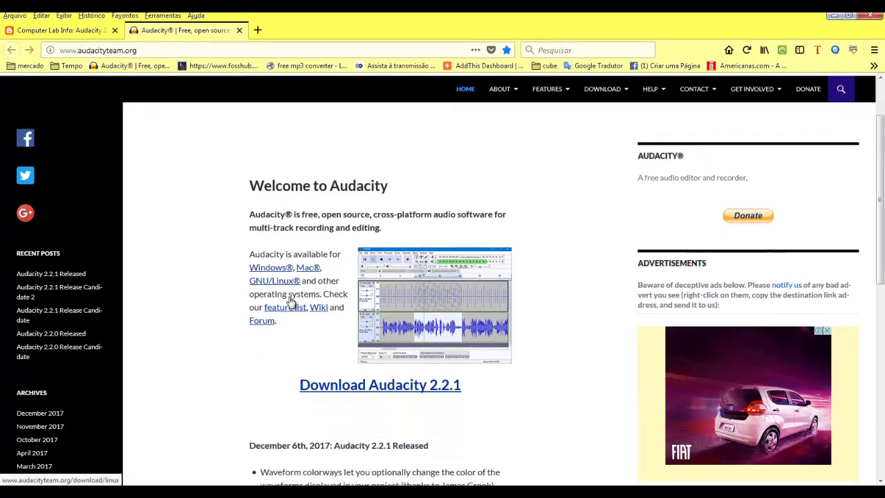
{"action": "scroll", "coordinate": [290, 301], "scroll_direction": "down", "scroll_amount": 3}
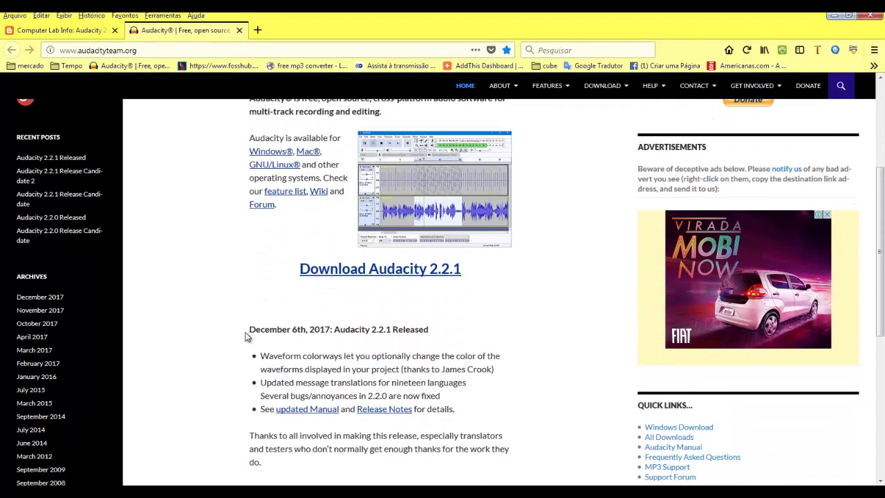
{"action": "left_click_drag", "start_coordinate": [254, 333], "coordinate": [332, 330]}
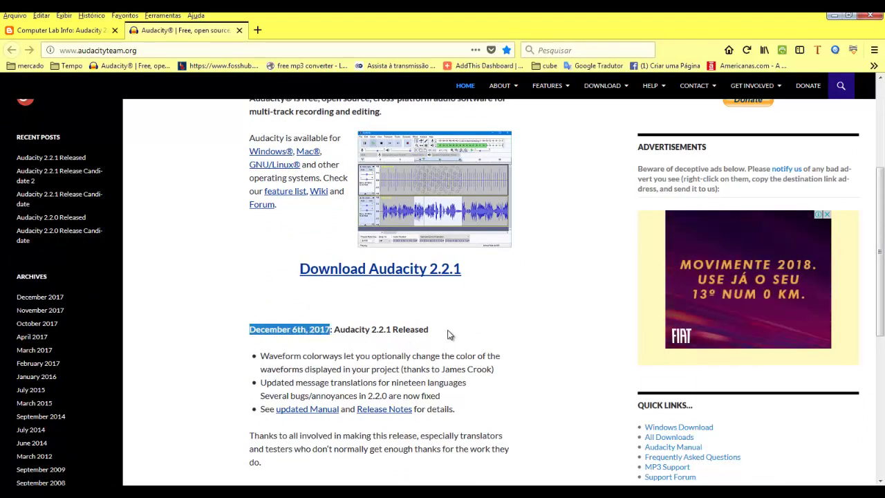
{"action": "scroll", "coordinate": [394, 311], "scroll_direction": "up", "scroll_amount": 3}
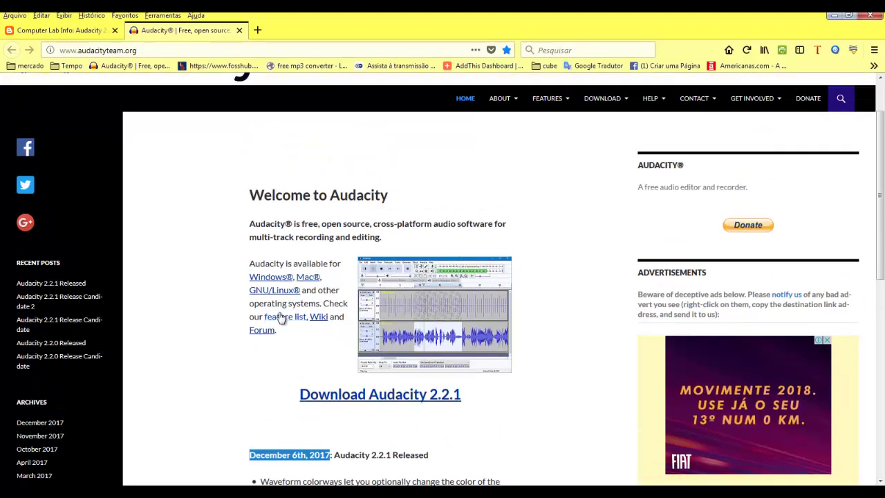
- Return to the blog post and open its "Clique aqui" download link in a new tab, bringing that tab forward
{"action": "left_click", "coordinate": [53, 30]}
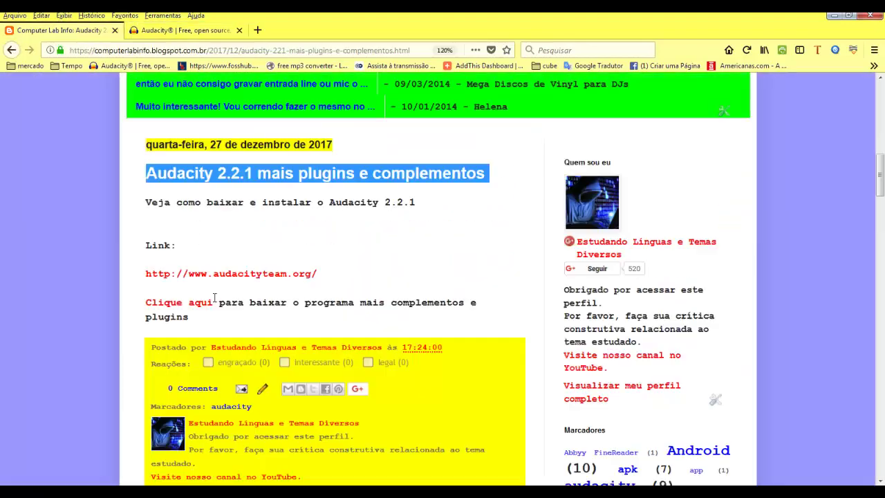
{"action": "right_click", "coordinate": [175, 303]}
{"action": "left_click", "coordinate": [221, 310]}
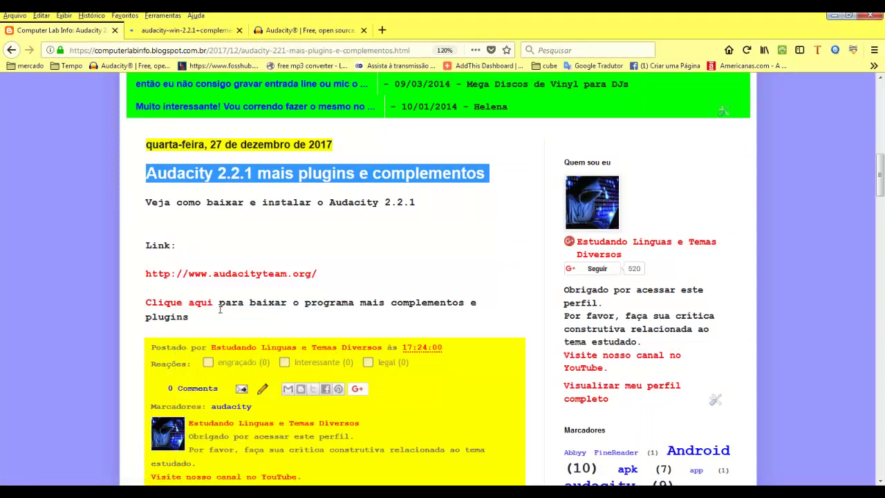
{"action": "left_click", "coordinate": [181, 33]}
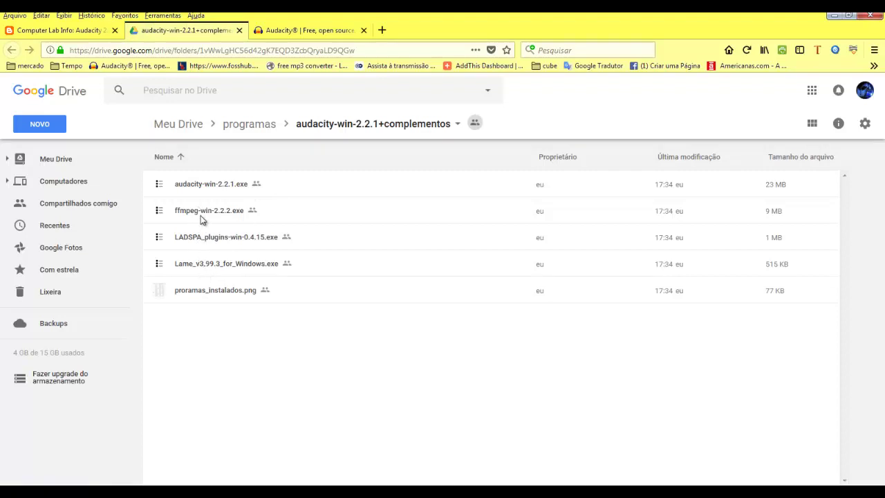
- Preview proramas_instalados.png from the shared Drive folder, check the circled programs, and close the preview
{"action": "double_click", "coordinate": [198, 289]}
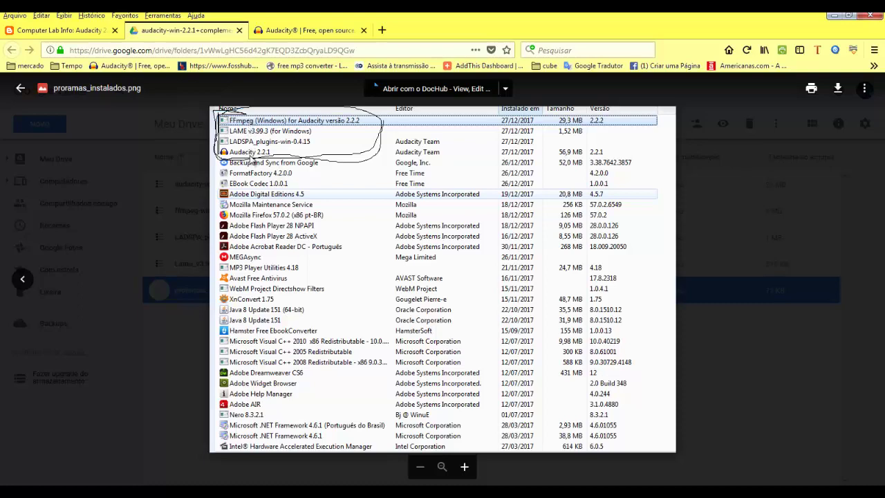
{"action": "left_click", "coordinate": [20, 88]}
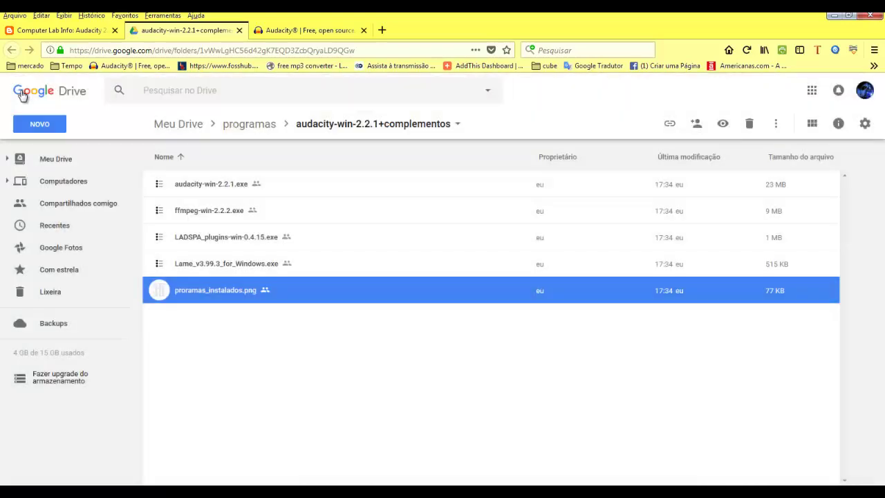
{"action": "left_click", "coordinate": [256, 365]}
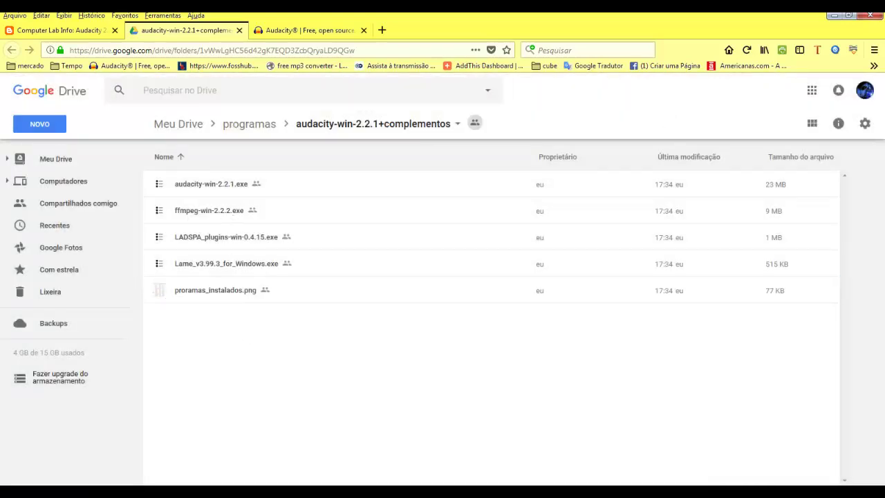
- Switch to Windows Explorer and view the audacity-win-2.2.1+complementos folder inside the local Google Drive's programas folder
{"action": "mouse_move", "coordinate": [151, 487]}
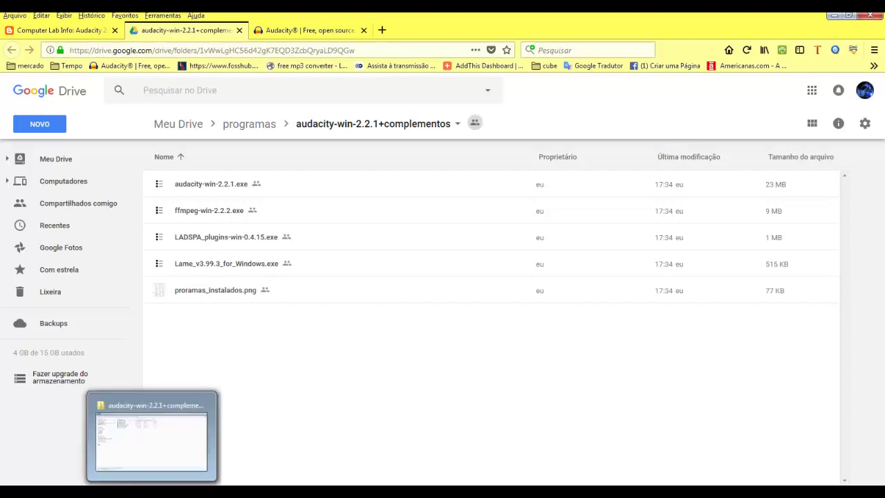
{"action": "left_click", "coordinate": [159, 461]}
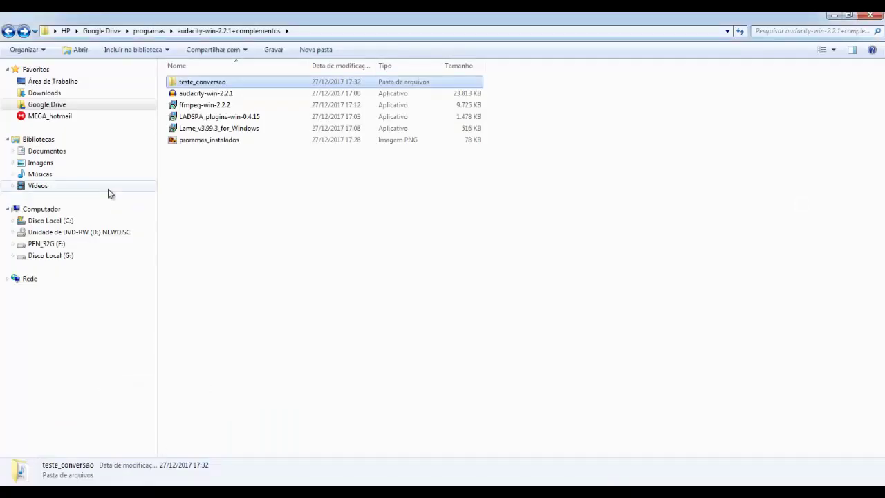
{"action": "left_click", "coordinate": [54, 108]}
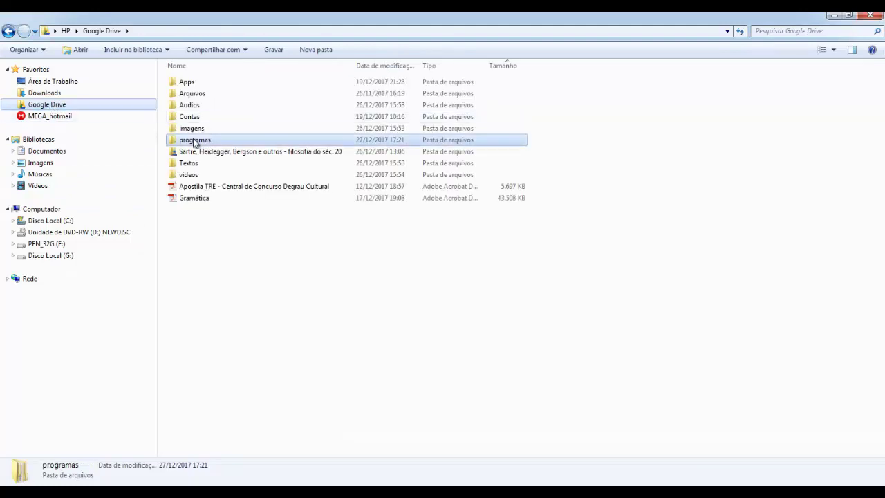
{"action": "left_click", "coordinate": [196, 142]}
{"action": "double_click", "coordinate": [196, 142]}
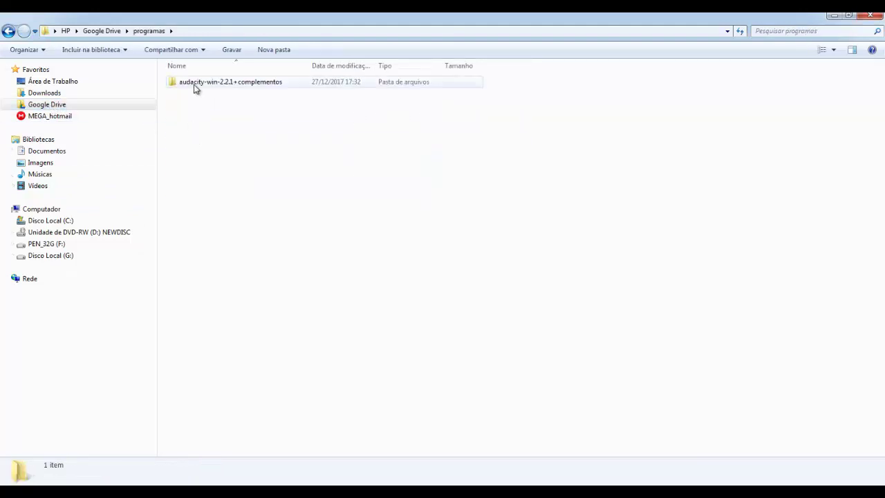
{"action": "double_click", "coordinate": [194, 84]}
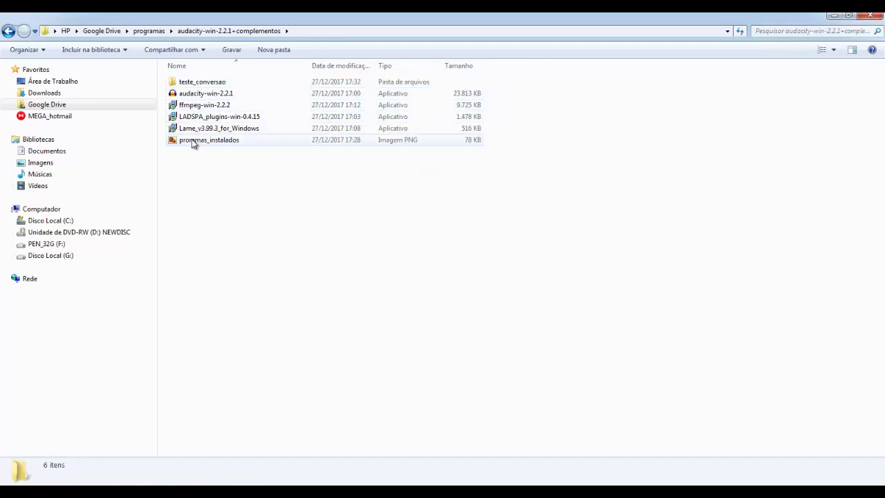
- Open the audacity-win-2.2.1+complementos folder in Downloads
{"action": "left_click", "coordinate": [31, 93]}
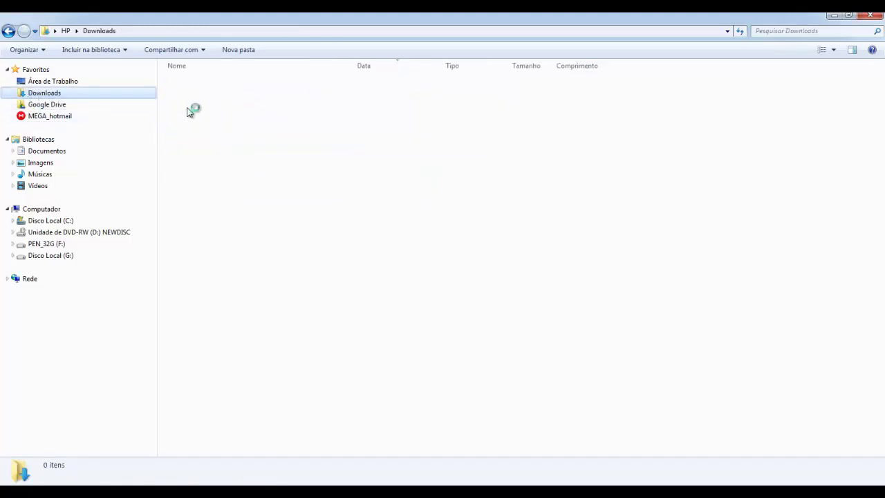
{"action": "double_click", "coordinate": [206, 92]}
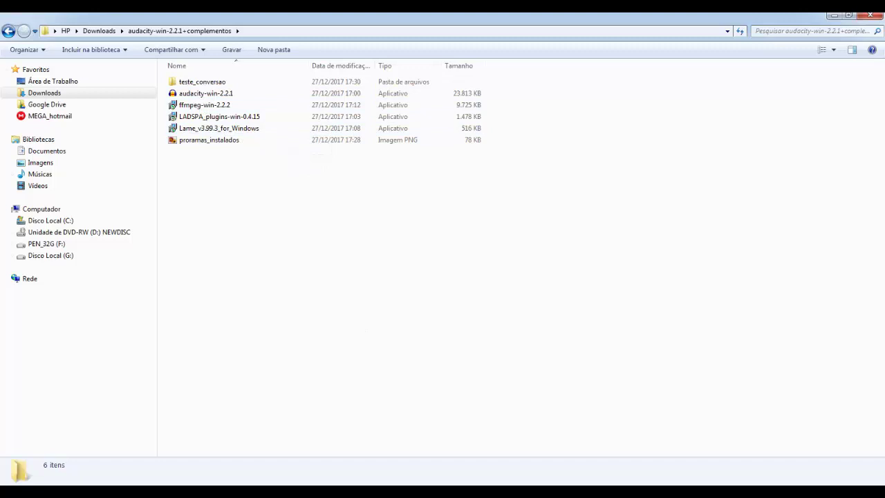
- Switch back to Firefox and examine the Audacity home page's download link, release notes and quick links
{"action": "left_click", "coordinate": [220, 492]}
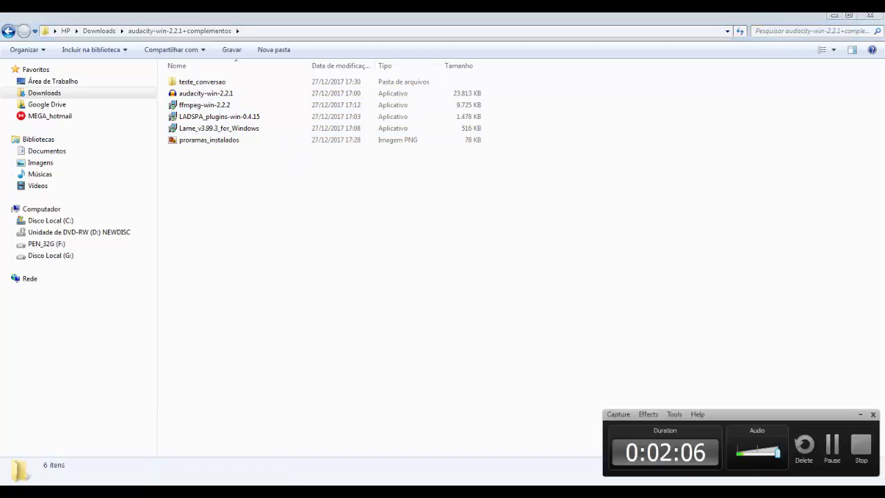
{"action": "left_click", "coordinate": [219, 492]}
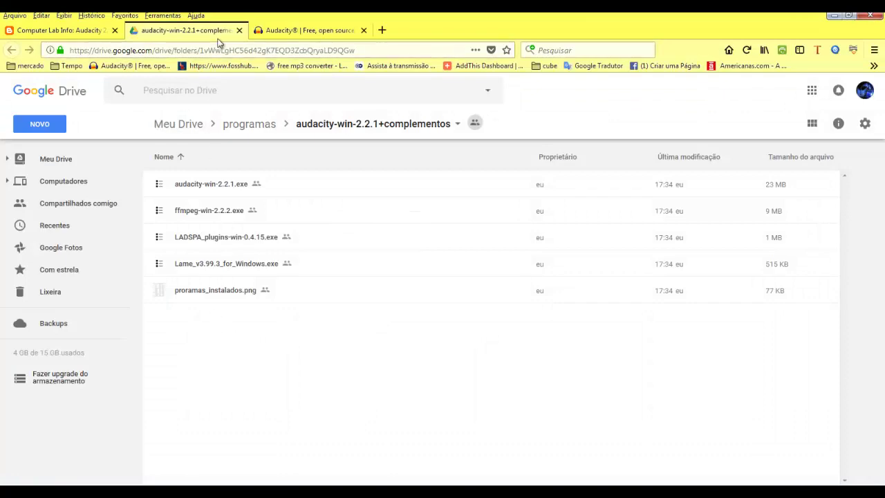
{"action": "left_click", "coordinate": [292, 31]}
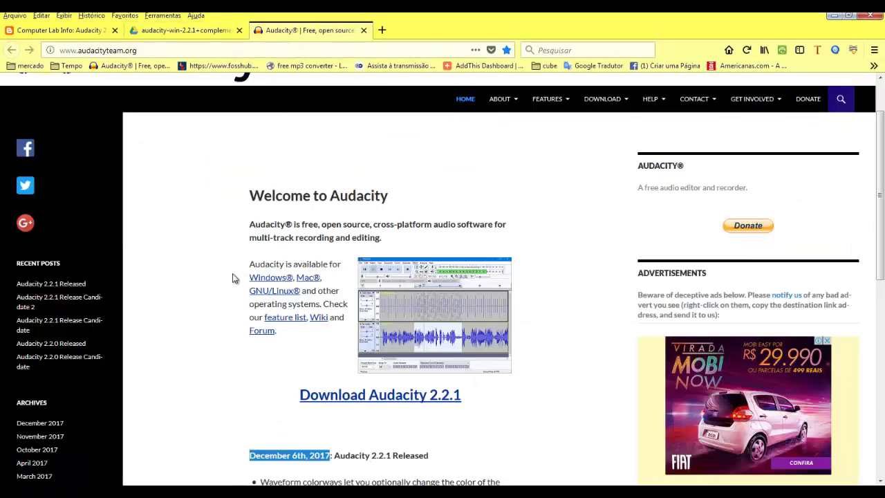
{"action": "scroll", "coordinate": [231, 280], "scroll_direction": "up", "scroll_amount": 2}
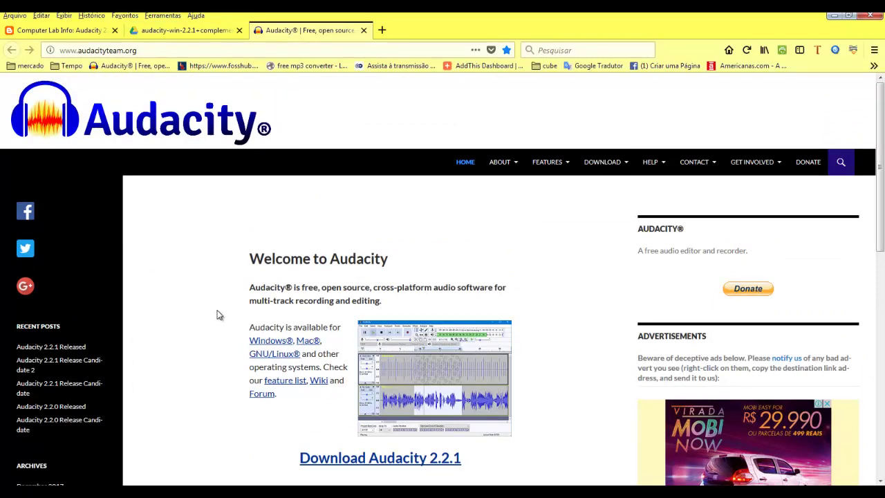
{"action": "scroll", "coordinate": [216, 315], "scroll_direction": "down", "scroll_amount": 5}
{"action": "scroll", "coordinate": [216, 316], "scroll_direction": "up", "scroll_amount": 5}
{"action": "scroll", "coordinate": [217, 316], "scroll_direction": "down", "scroll_amount": 3}
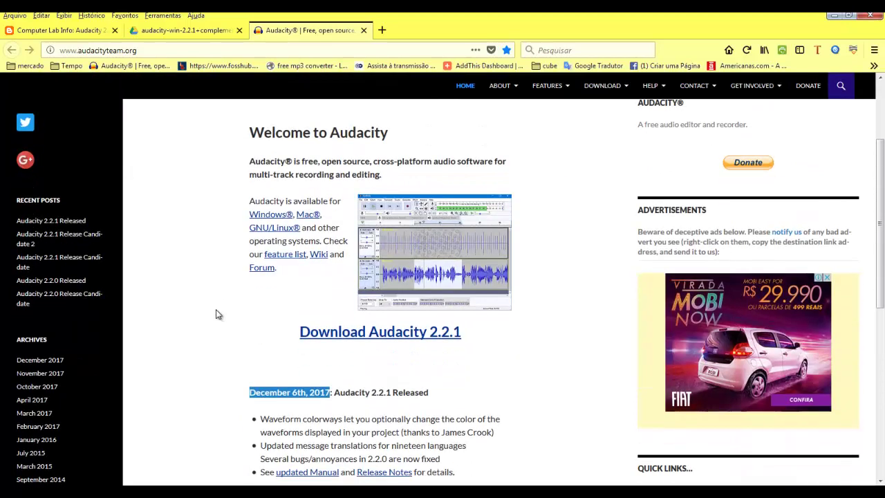
{"action": "scroll", "coordinate": [217, 316], "scroll_direction": "down", "scroll_amount": 3}
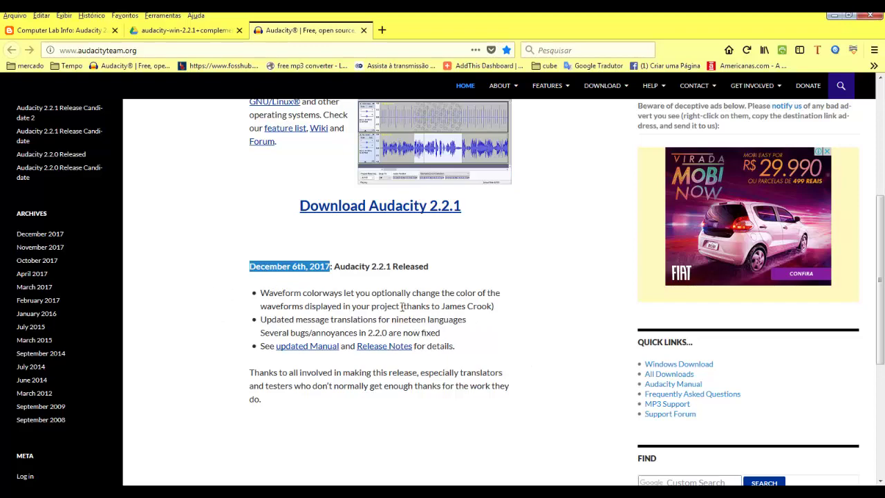
{"action": "scroll", "coordinate": [403, 307], "scroll_direction": "down", "scroll_amount": 1}
{"action": "scroll", "coordinate": [334, 308], "scroll_direction": "up", "scroll_amount": 3}
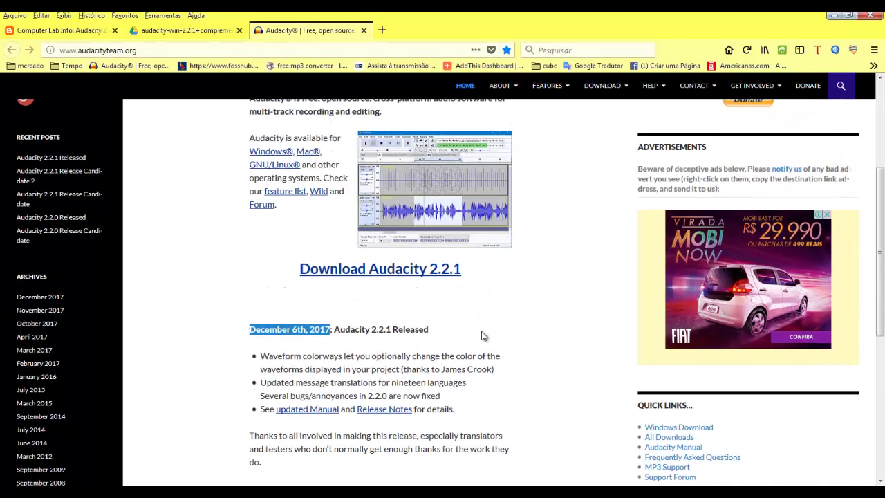
{"action": "scroll", "coordinate": [484, 349], "scroll_direction": "up", "scroll_amount": 3}
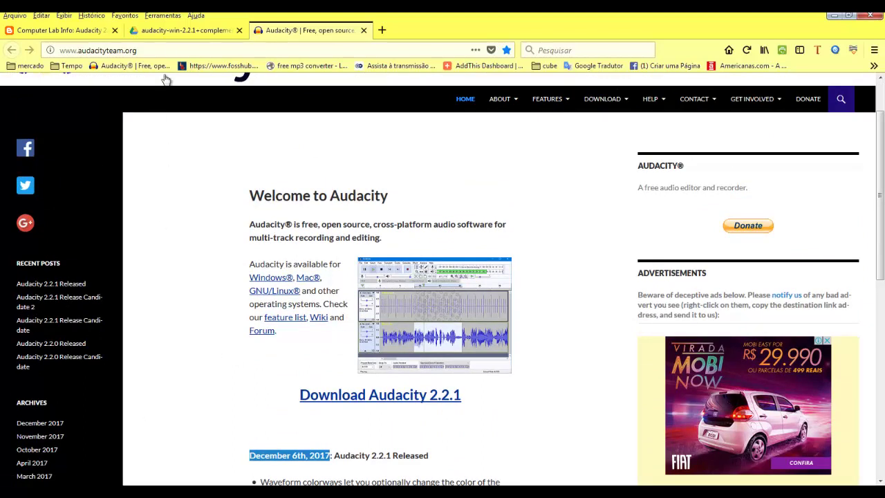
- Check the installer files in the Google Drive tab, and switch to Windows Explorer's Downloads copy of the folder
{"action": "left_click", "coordinate": [167, 31]}
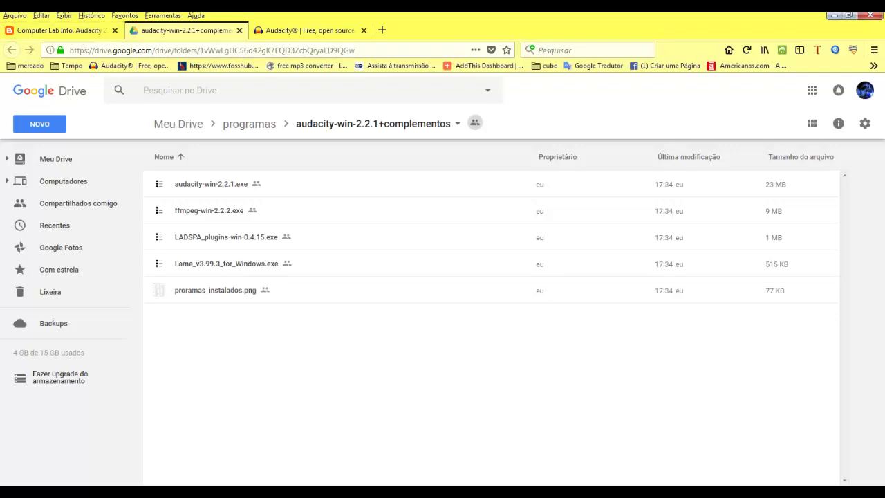
{"action": "key", "text": "alt+Tab"}
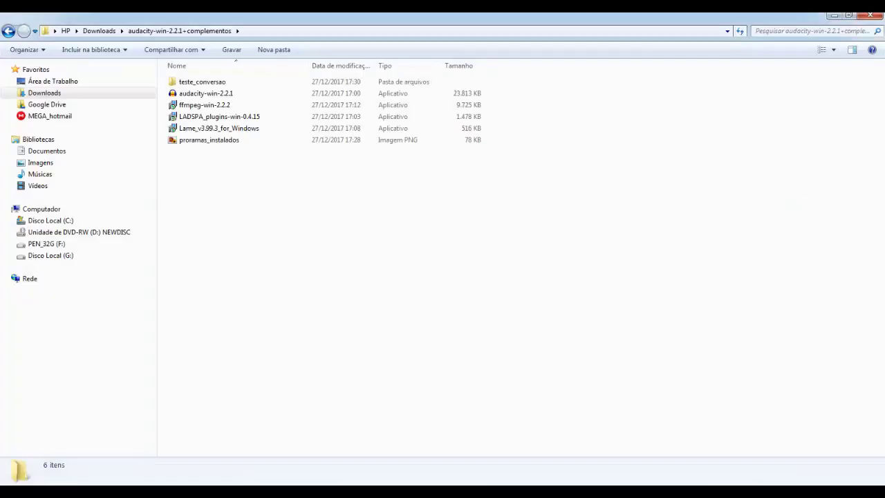
- Run the audacity-win-2.2.1 installer in Português (Brasil) and accept the existing C:\Program Files (x86)\Audacity folder as the destination
{"action": "left_click", "coordinate": [223, 96]}
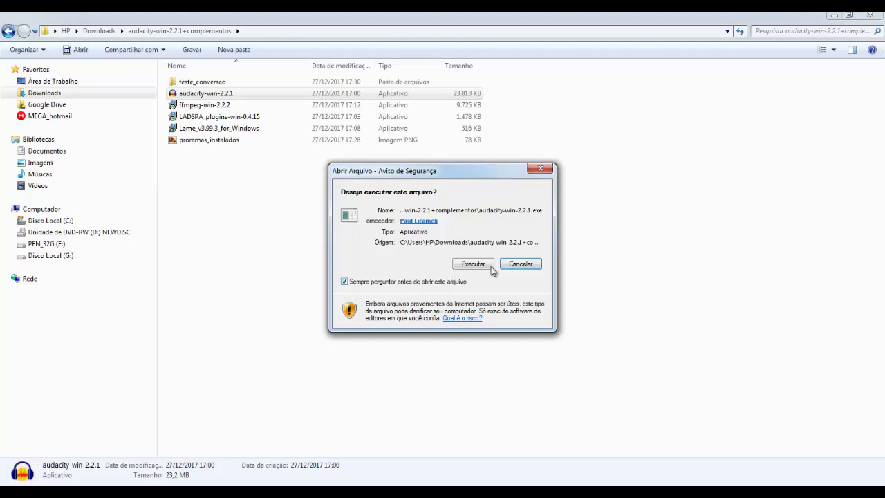
{"action": "left_click", "coordinate": [478, 266]}
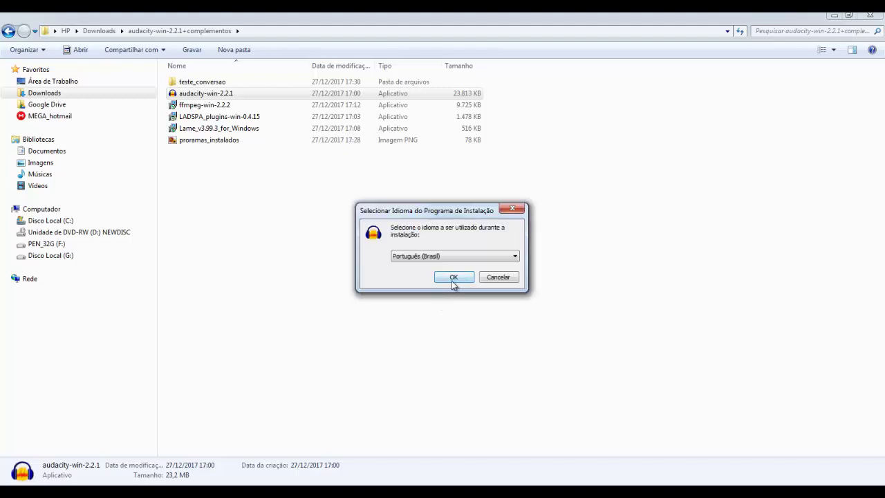
{"action": "left_click", "coordinate": [453, 278]}
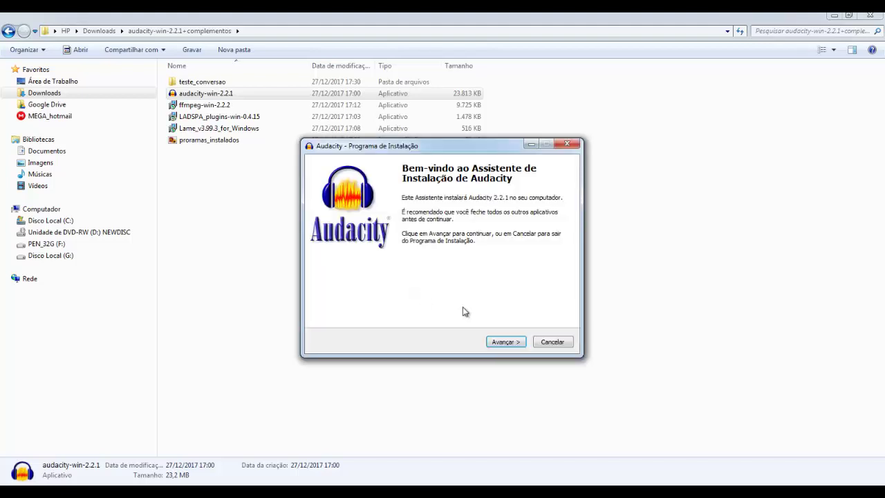
{"action": "left_click", "coordinate": [494, 342]}
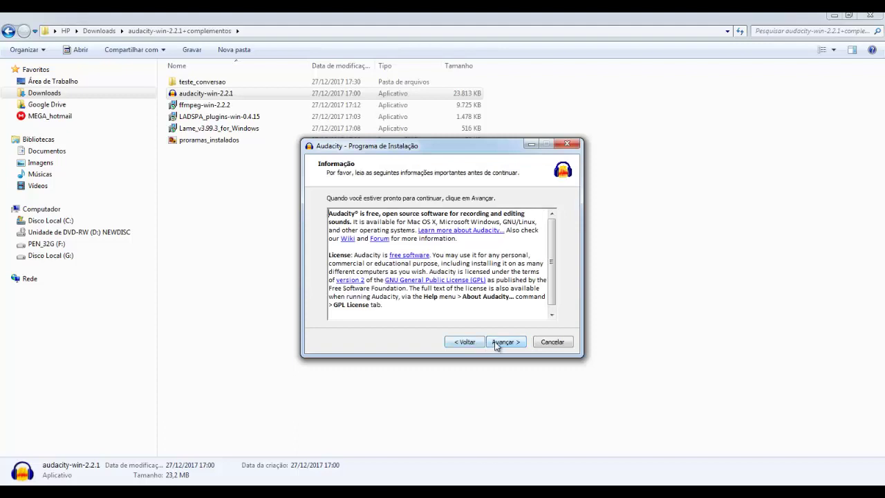
{"action": "left_click", "coordinate": [502, 342]}
{"action": "left_click", "coordinate": [504, 342]}
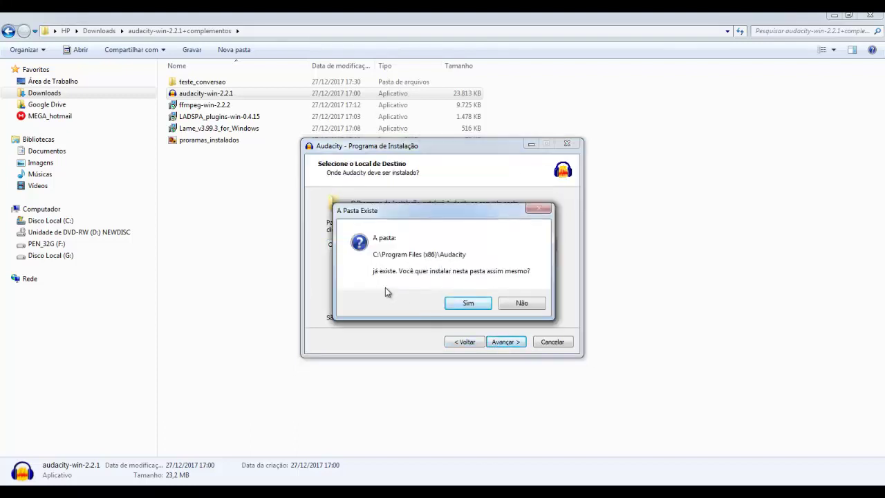
{"action": "left_click", "coordinate": [482, 310]}
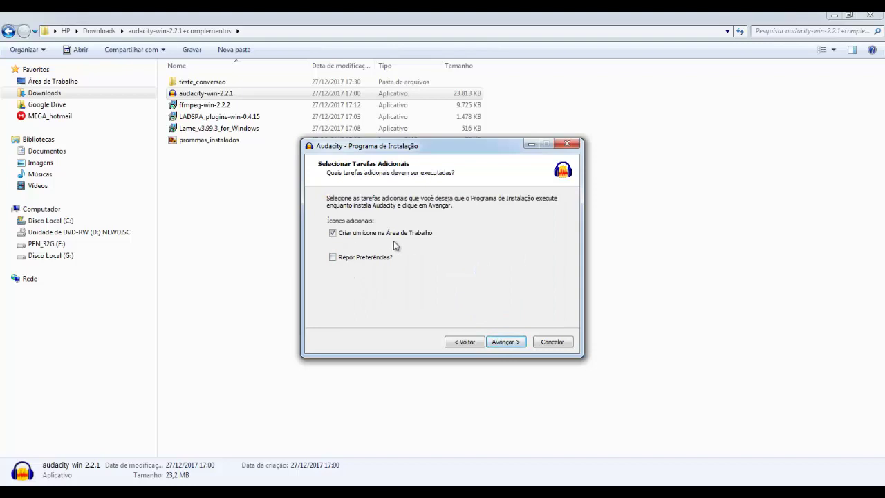
- Install Audacity with a desktop icon and without resetting preferences, and finish the wizard with the option to run Audacity
{"action": "left_click", "coordinate": [500, 342]}
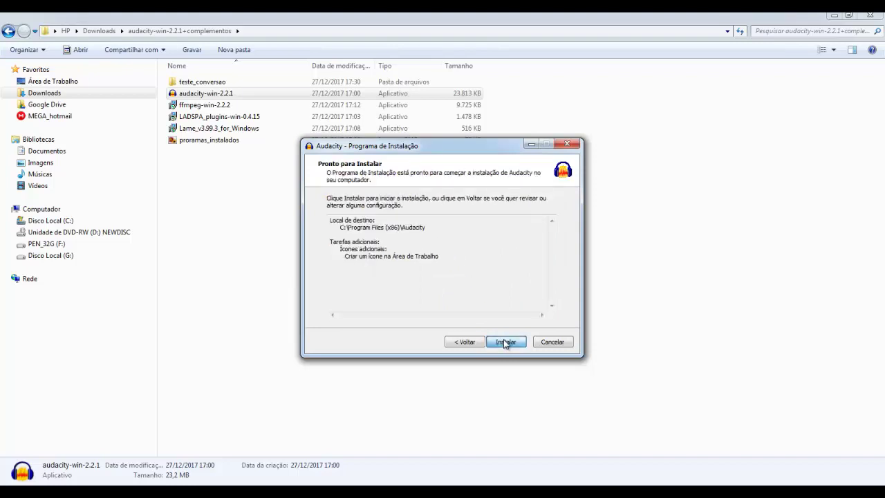
{"action": "left_click", "coordinate": [503, 342]}
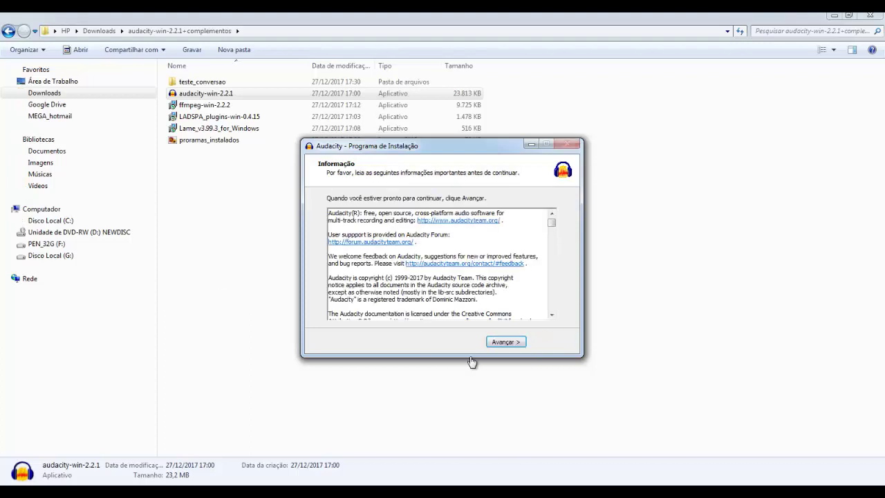
{"action": "left_click", "coordinate": [508, 345]}
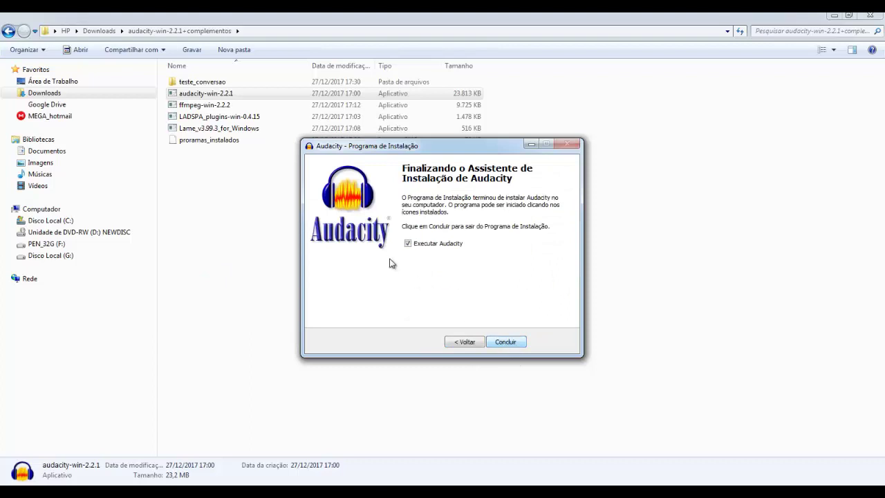
{"action": "left_click", "coordinate": [506, 343]}
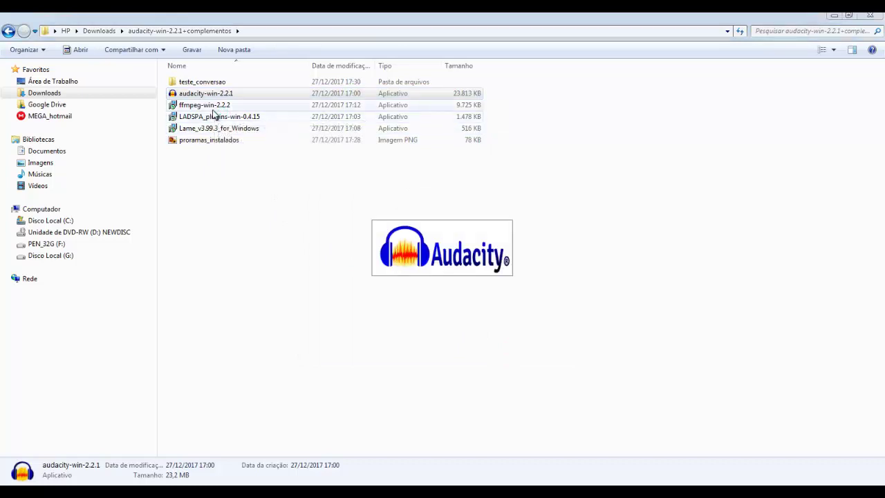
- Dismiss the FFmpeg startup notice and the welcome window, and close Audacity
{"action": "left_click", "coordinate": [207, 106]}
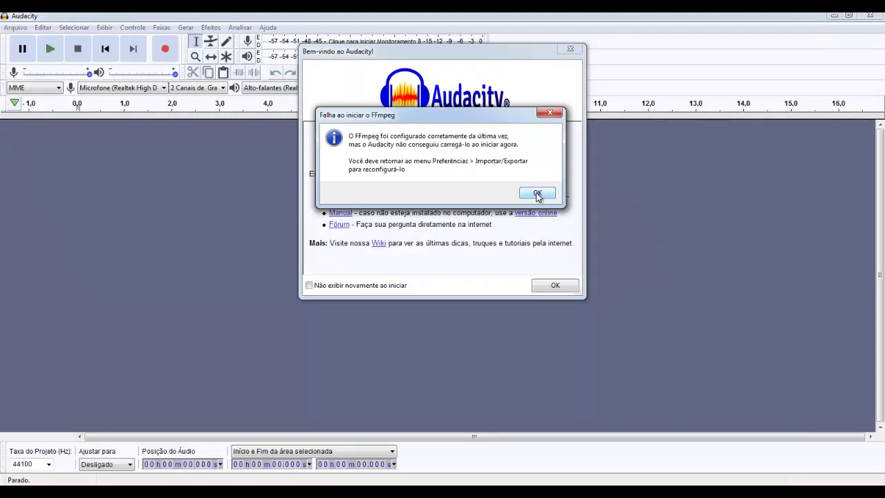
{"action": "left_click", "coordinate": [537, 194]}
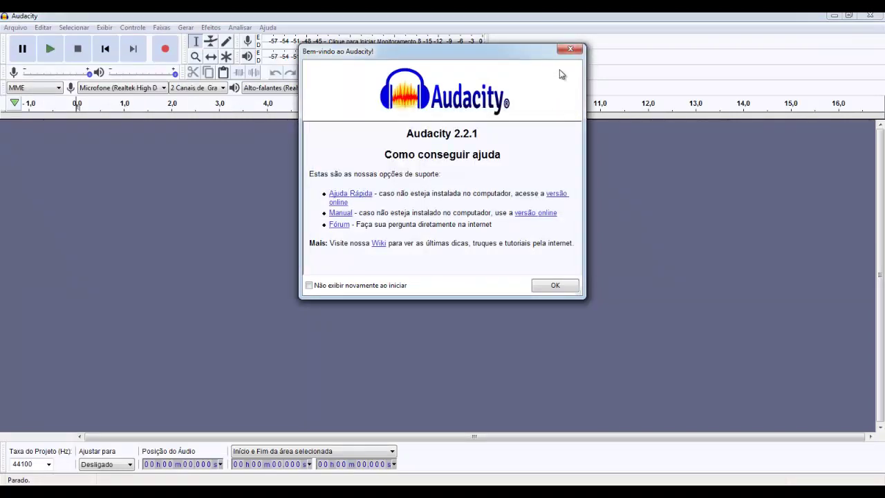
{"action": "left_click", "coordinate": [555, 286]}
{"action": "left_click", "coordinate": [869, 15]}
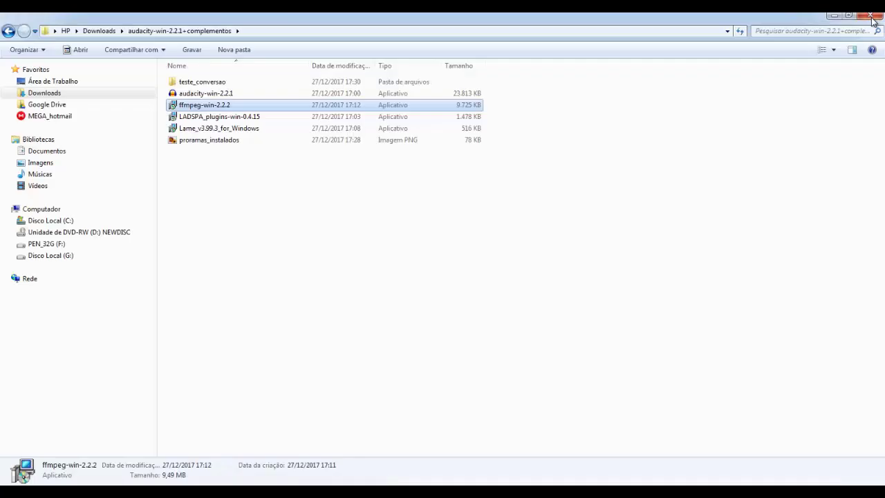
- Install FFmpeg for Audacity from ffmpeg-win-2.2.2 into C:\Program Files (x86)\FFmpeg for Audacity, and finish its setup wizard
{"action": "left_click", "coordinate": [199, 96]}
{"action": "double_click", "coordinate": [197, 106]}
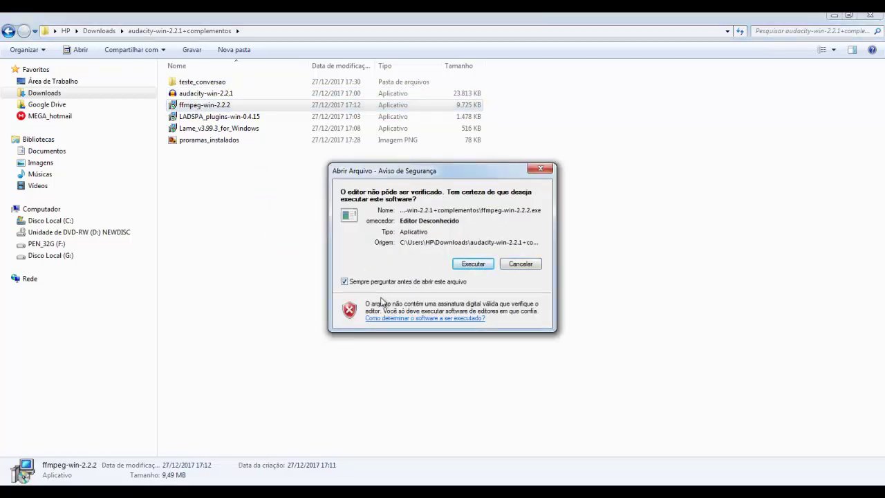
{"action": "left_click", "coordinate": [472, 265]}
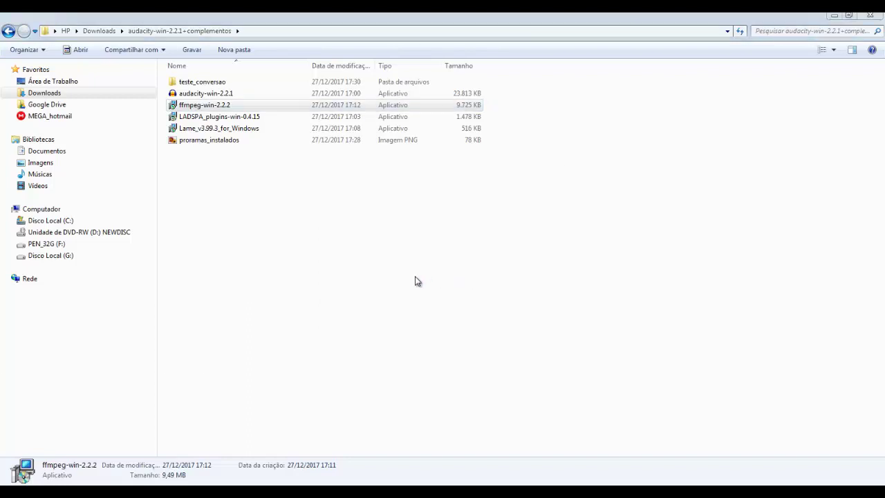
{"action": "left_click", "coordinate": [459, 278]}
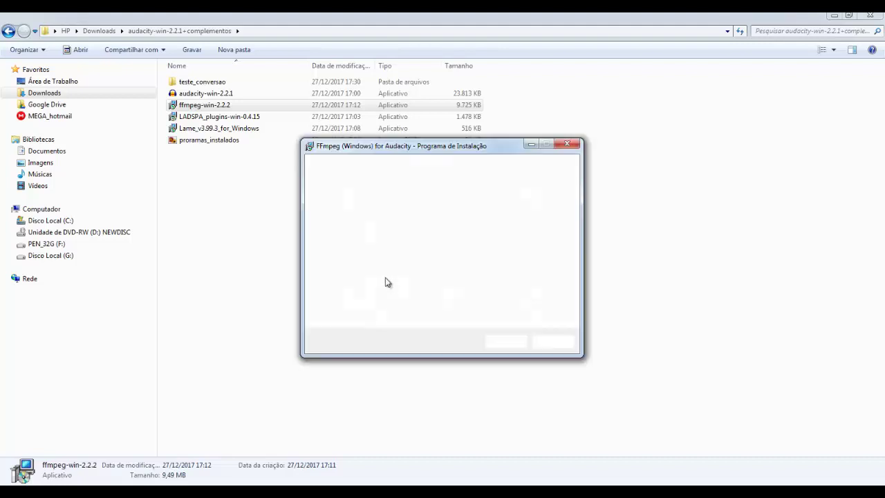
{"action": "left_click", "coordinate": [505, 341]}
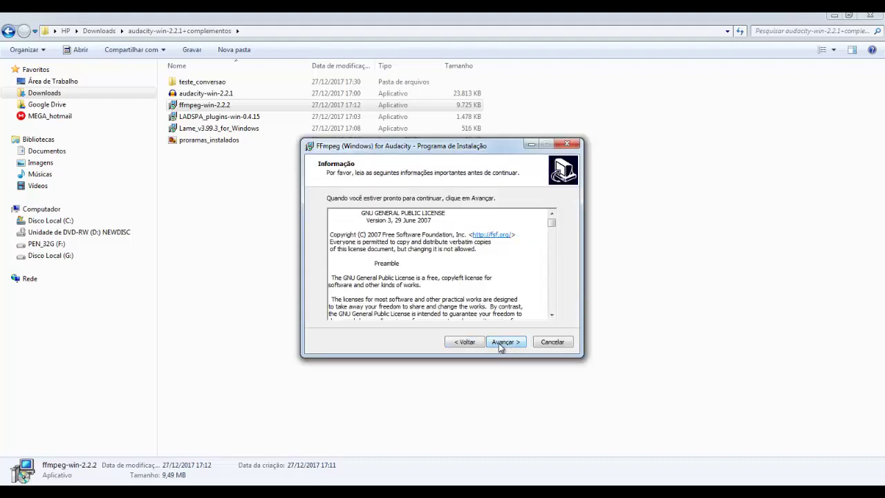
{"action": "left_click", "coordinate": [503, 344]}
{"action": "left_click", "coordinate": [503, 342]}
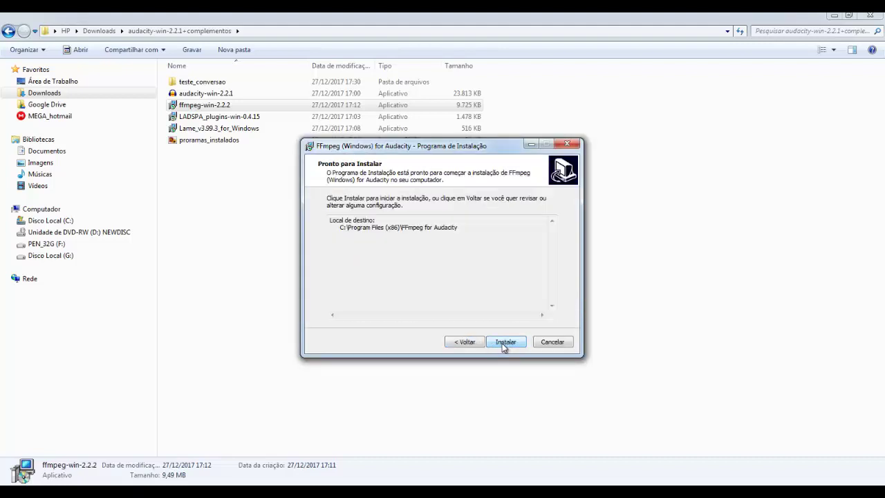
{"action": "left_click", "coordinate": [503, 343]}
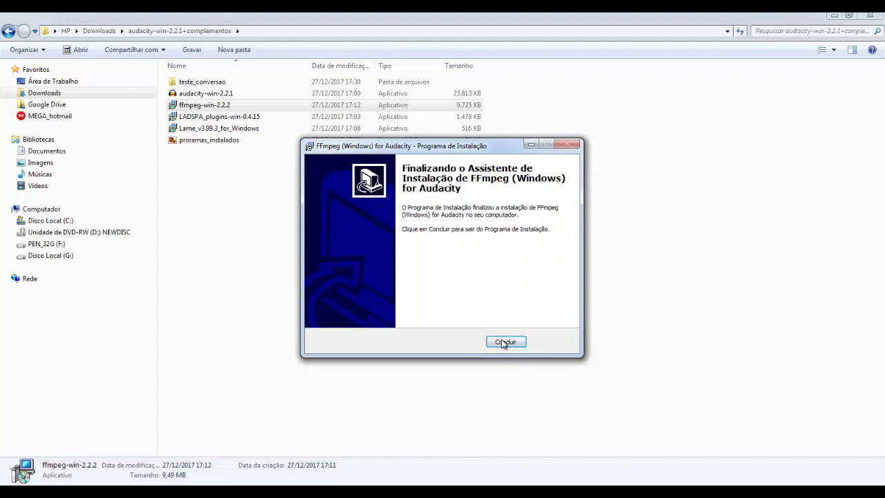
{"action": "left_click", "coordinate": [504, 343]}
- Install LADSPA_plugins-win-0.4.15 into C:\Program Files (x86)\Audacity\Plug-Ins, accepting the licence agreement and finishing its setup wizard
{"action": "left_click", "coordinate": [216, 117]}
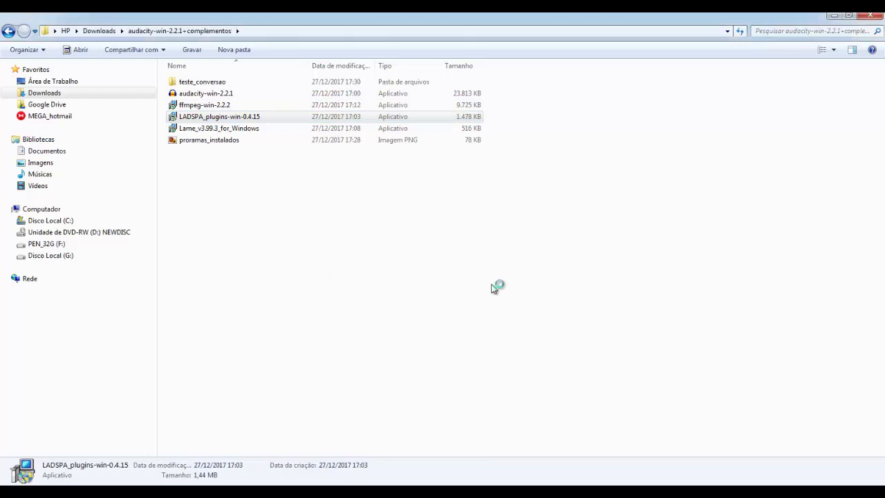
{"action": "left_click", "coordinate": [454, 277]}
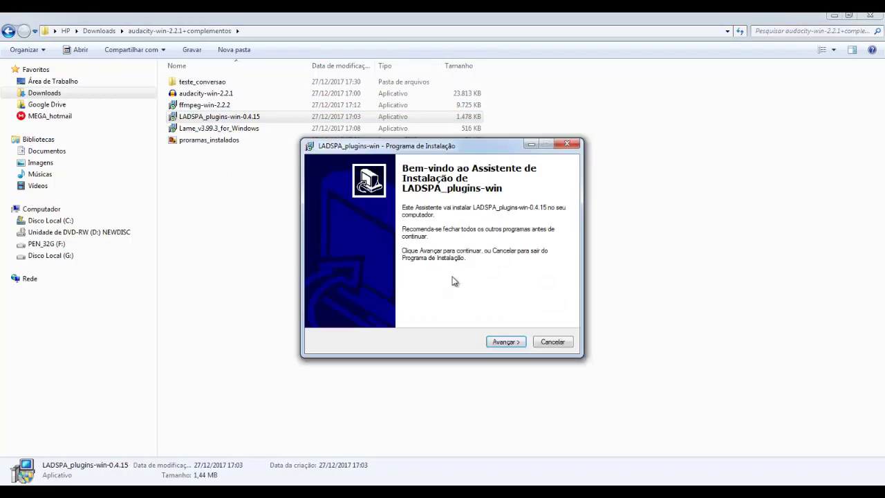
{"action": "left_click", "coordinate": [505, 343]}
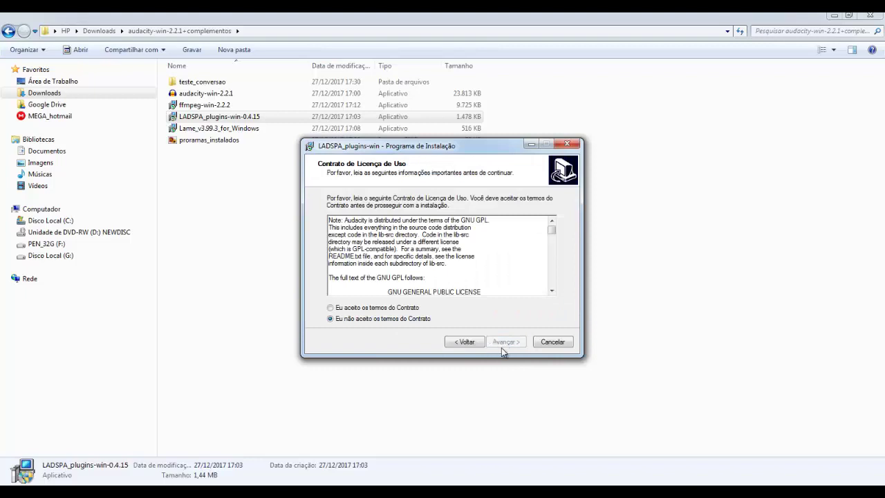
{"action": "left_click", "coordinate": [331, 308]}
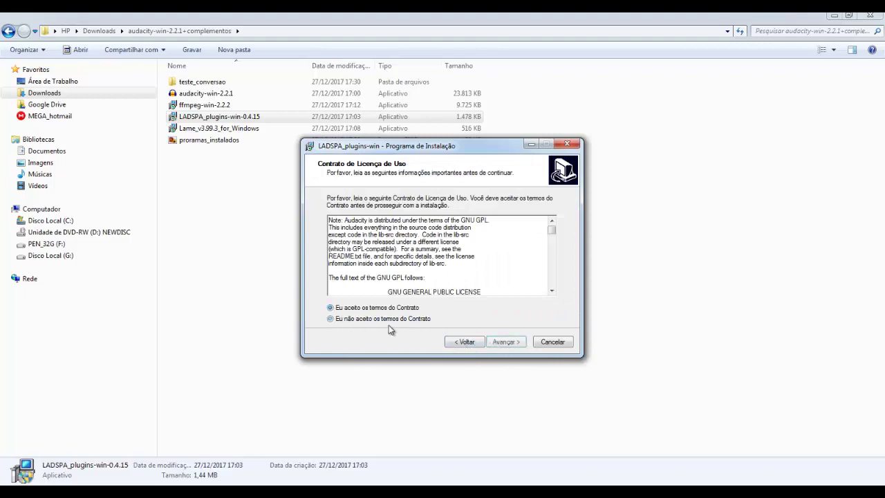
{"action": "left_click", "coordinate": [504, 343]}
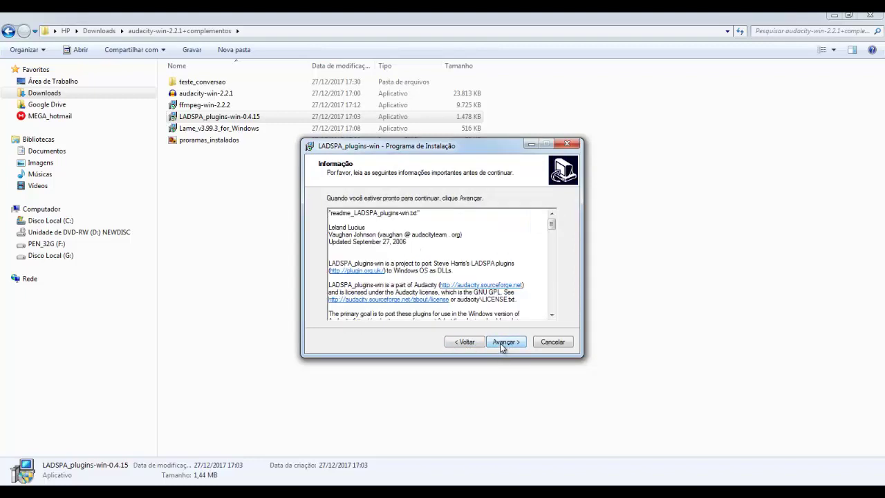
{"action": "left_click", "coordinate": [502, 344]}
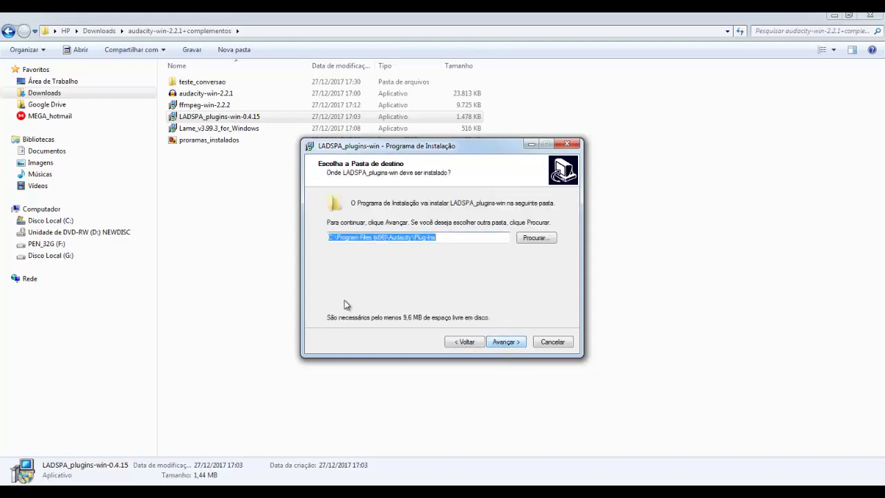
{"action": "left_click", "coordinate": [504, 343]}
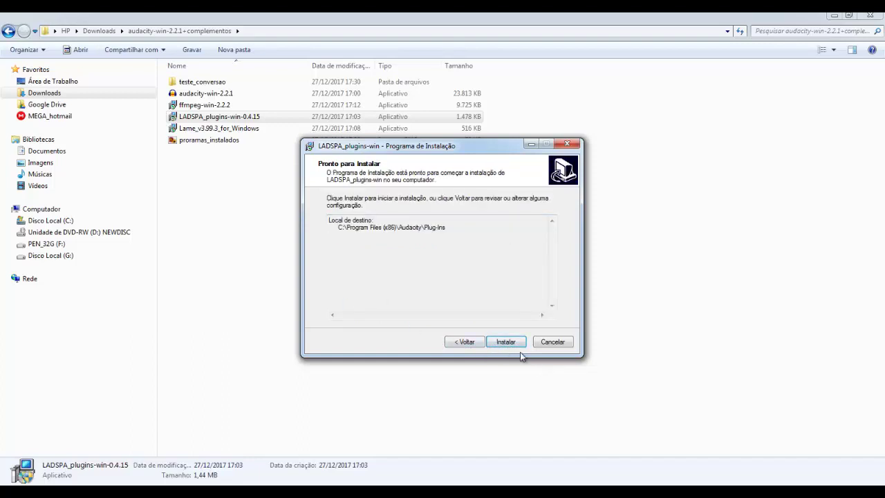
{"action": "left_click", "coordinate": [512, 348]}
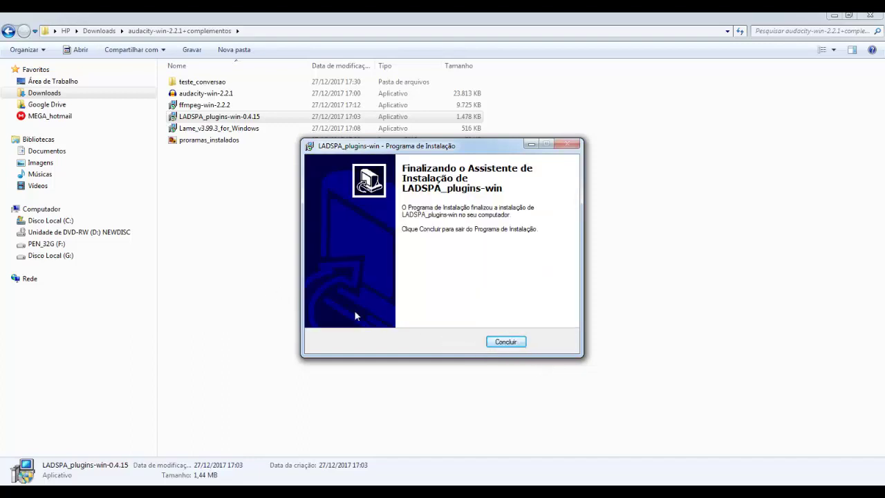
{"action": "left_click", "coordinate": [504, 346]}
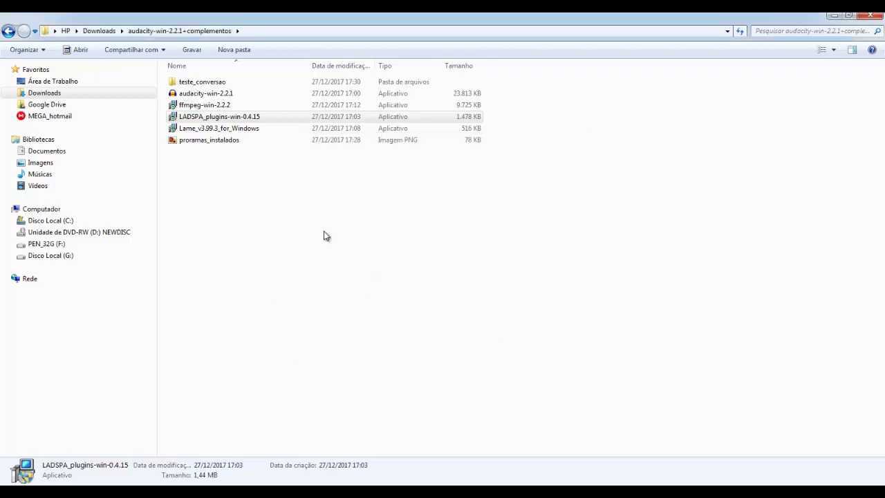
- Install LAME from Lame_v3.99.3_for_Windows into C:\Program Files (x86)\Lame For Audacity, and finish its setup wizard
{"action": "double_click", "coordinate": [218, 129]}
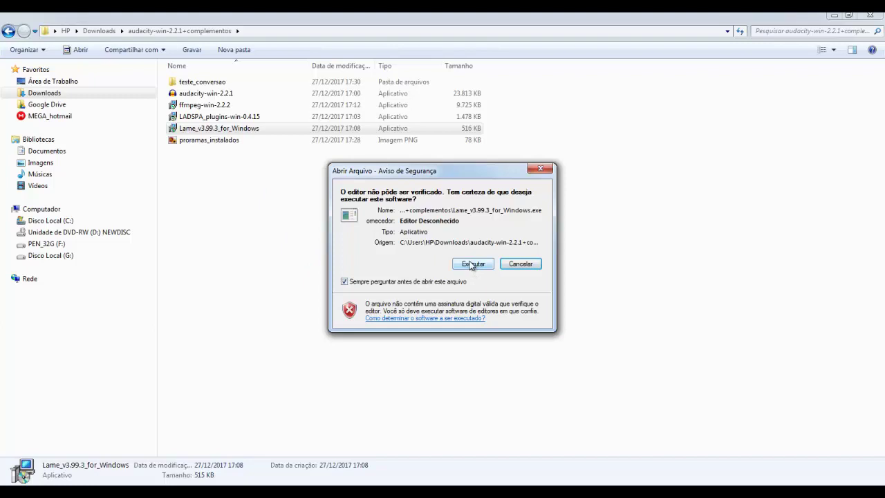
{"action": "left_click", "coordinate": [473, 264]}
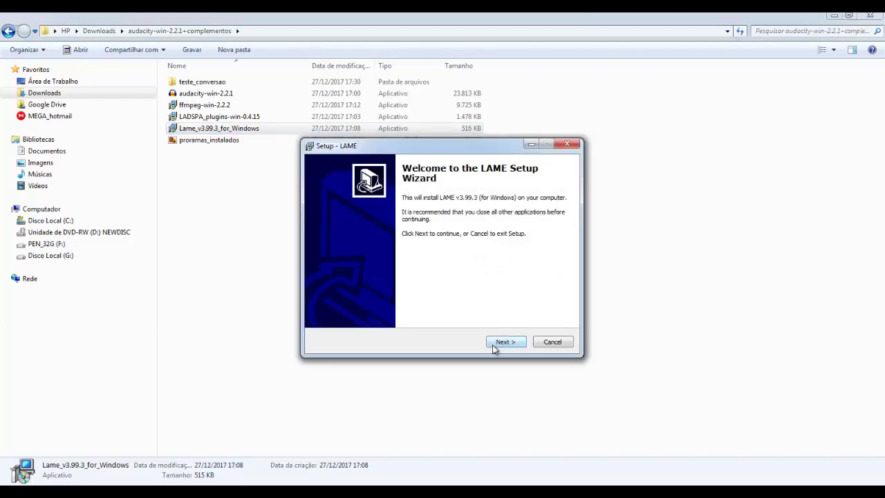
{"action": "left_click", "coordinate": [504, 342]}
{"action": "left_click", "coordinate": [504, 342]}
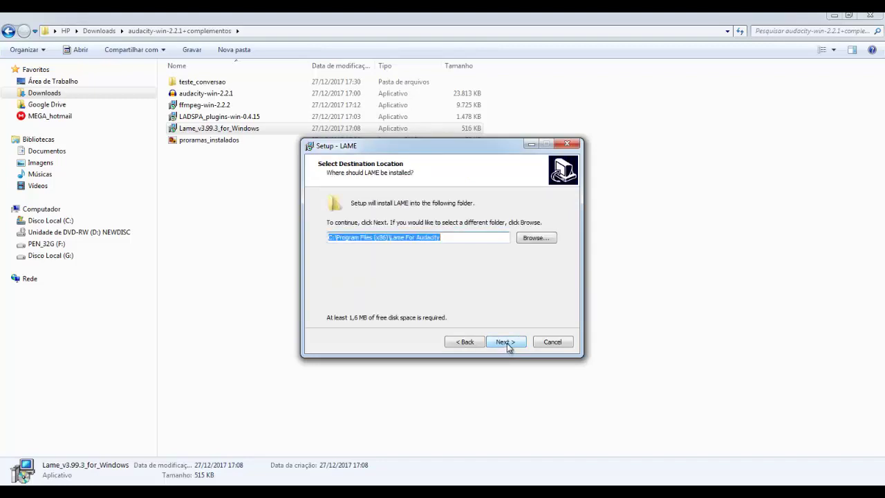
{"action": "left_click", "coordinate": [506, 342]}
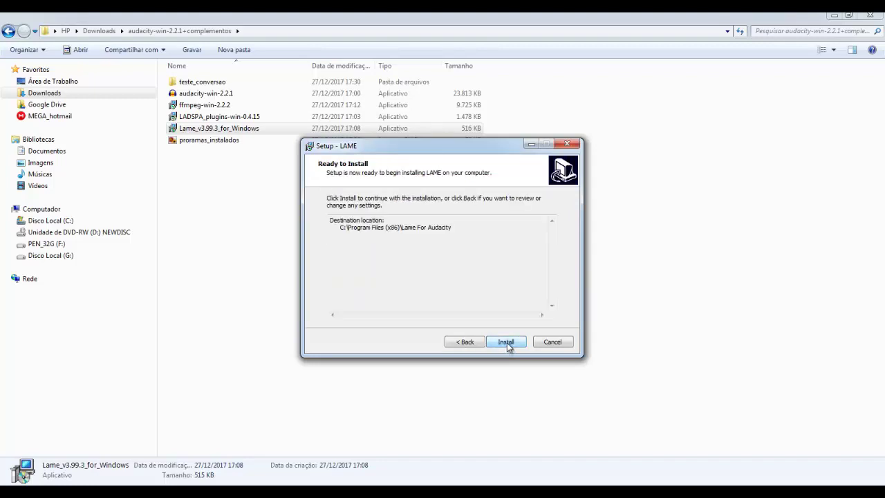
{"action": "left_click", "coordinate": [506, 343]}
{"action": "left_click", "coordinate": [506, 342]}
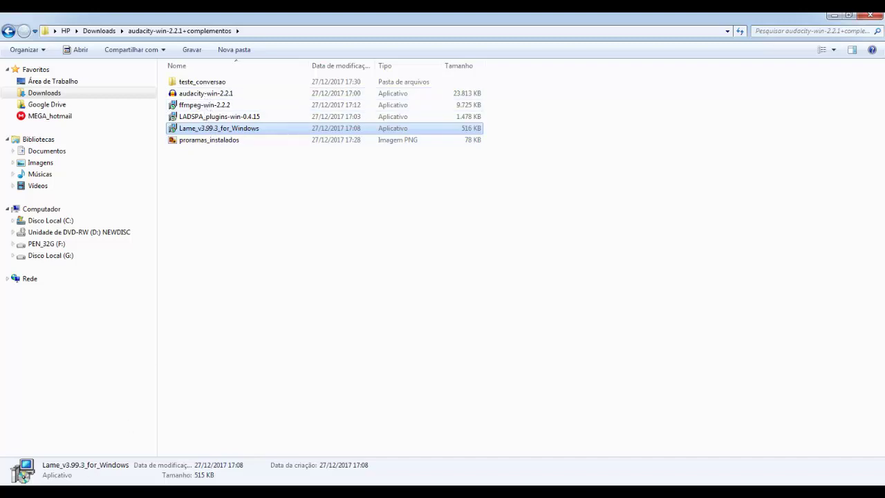
- Check the installed programs under Programas e Recursos in the Control Panel, and close that window and the downloads folder
{"action": "left_click", "coordinate": [17, 488]}
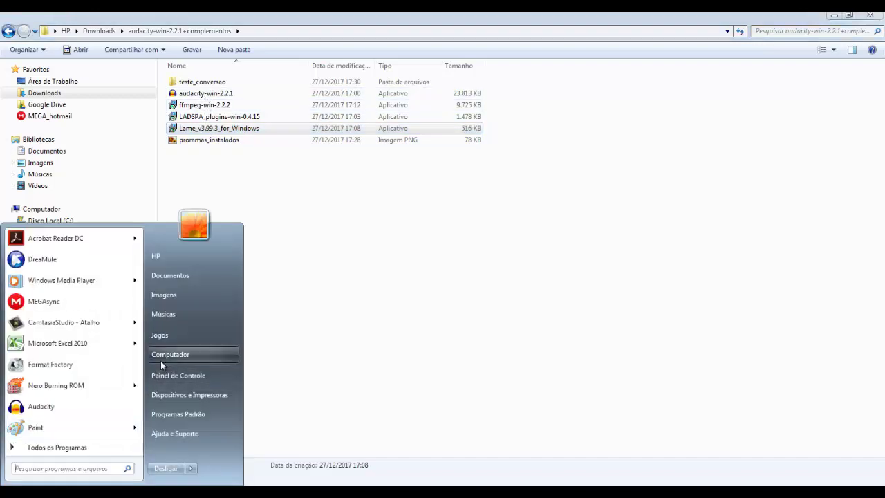
{"action": "left_click", "coordinate": [168, 377]}
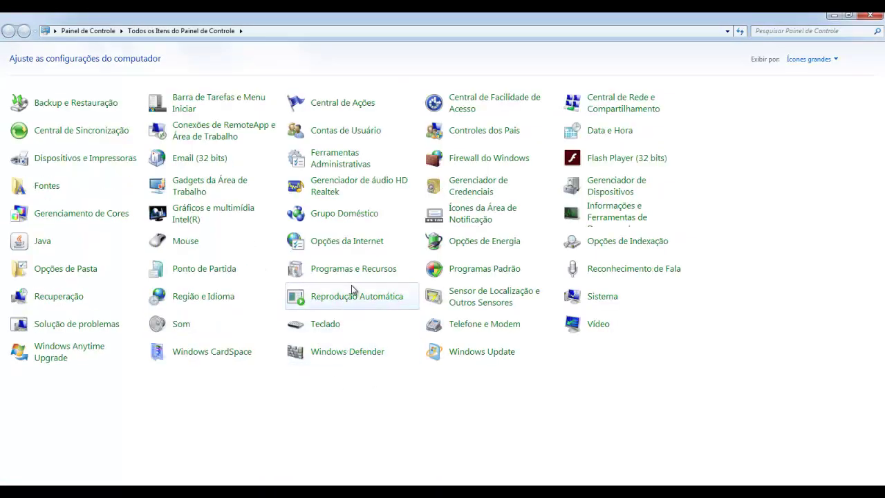
{"action": "left_click", "coordinate": [352, 271]}
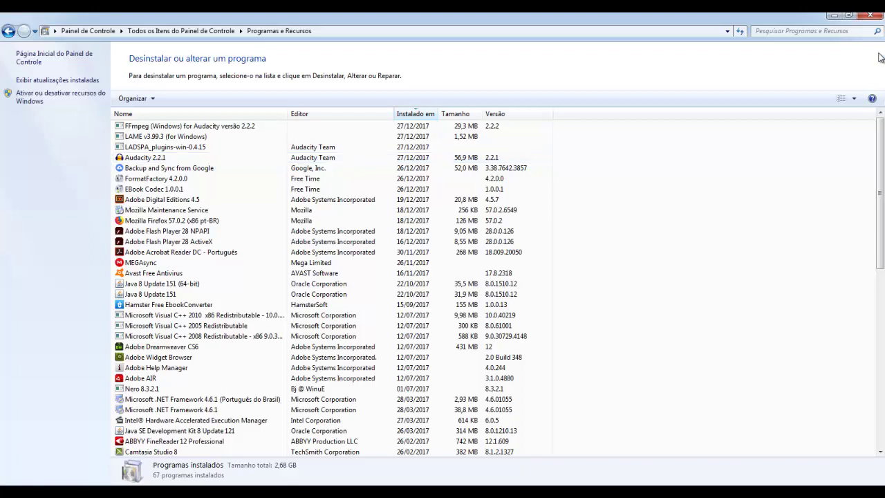
{"action": "left_click", "coordinate": [872, 18]}
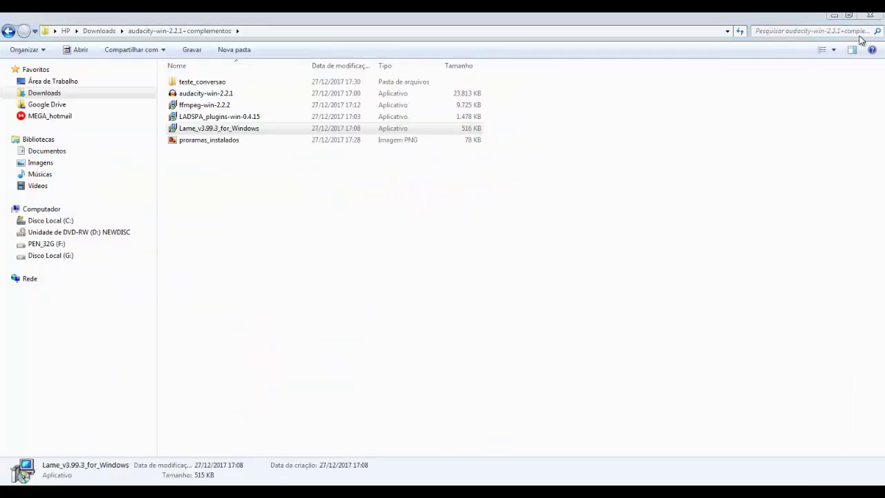
{"action": "left_click", "coordinate": [870, 17]}
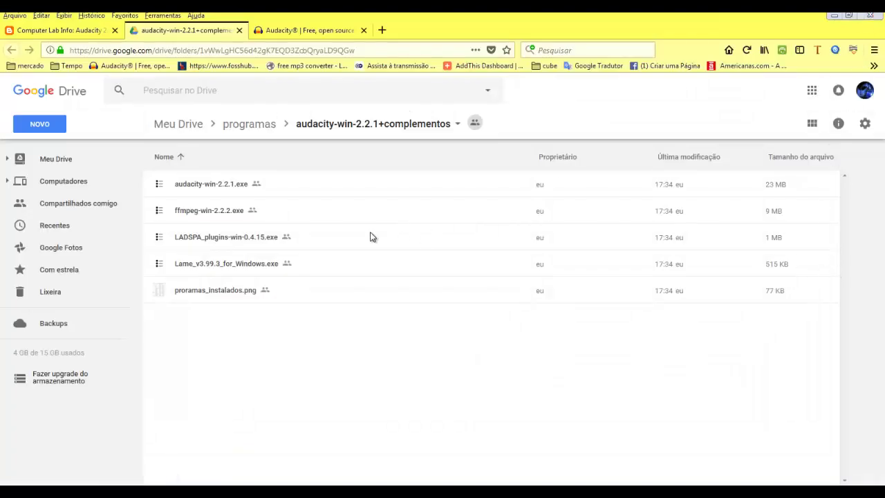
{"action": "left_click", "coordinate": [308, 33]}
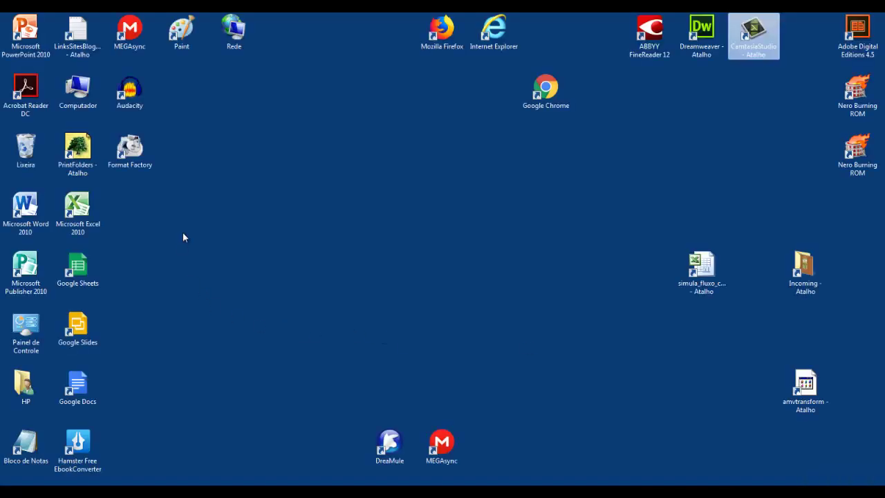
- Move the Audacity shortcut to an empty area near the middle of the desktop and refresh the desktop
{"action": "left_click", "coordinate": [130, 90]}
{"action": "left_click_drag", "start_coordinate": [130, 90], "coordinate": [389, 266]}
{"action": "left_click", "coordinate": [453, 256]}
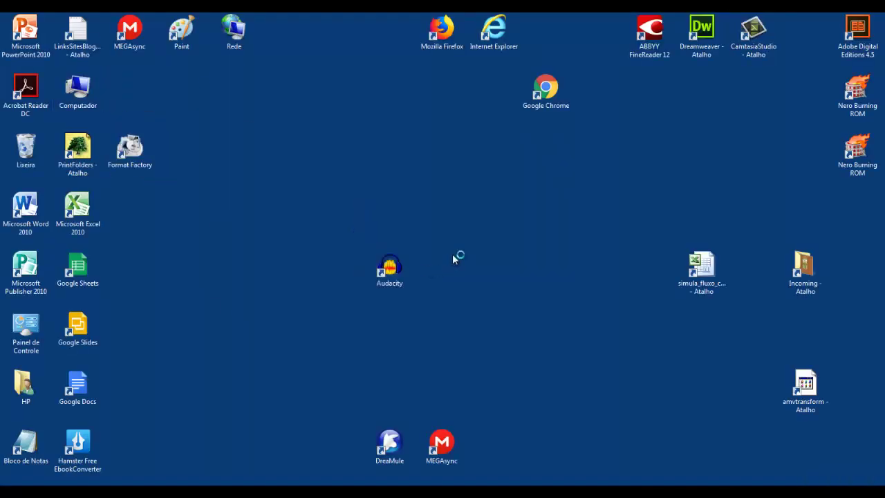
{"action": "right_click", "coordinate": [453, 258]}
{"action": "left_click", "coordinate": [488, 287]}
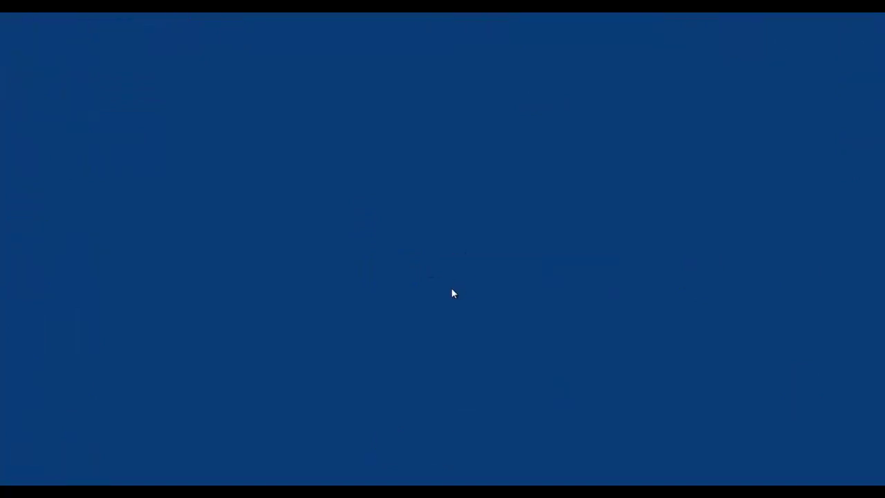
- Launch Audacity from its desktop shortcut and dismiss the welcome window with Não exibir novamente ao iniciar enabled
{"action": "left_click", "coordinate": [394, 275]}
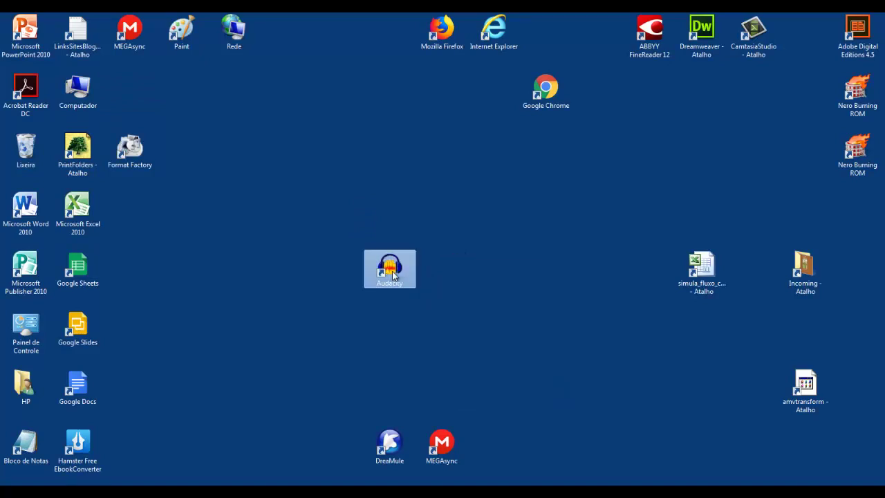
{"action": "double_click", "coordinate": [394, 275]}
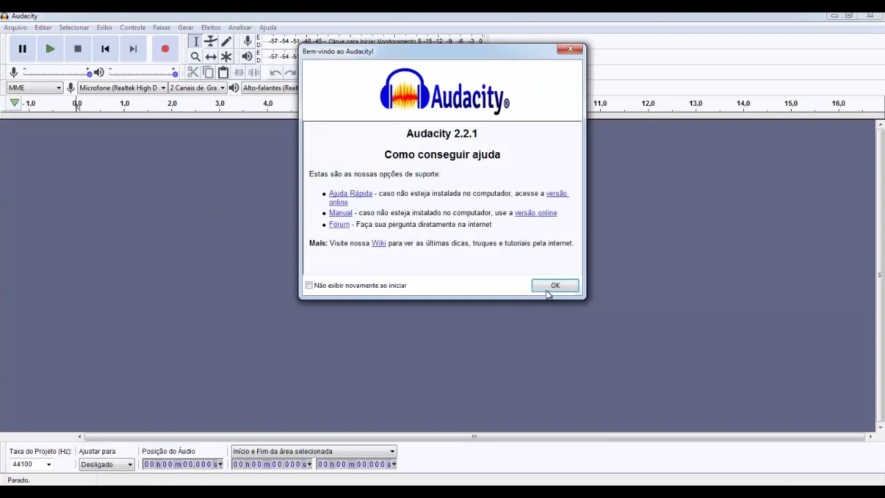
{"action": "left_click", "coordinate": [308, 285]}
{"action": "left_click", "coordinate": [548, 288]}
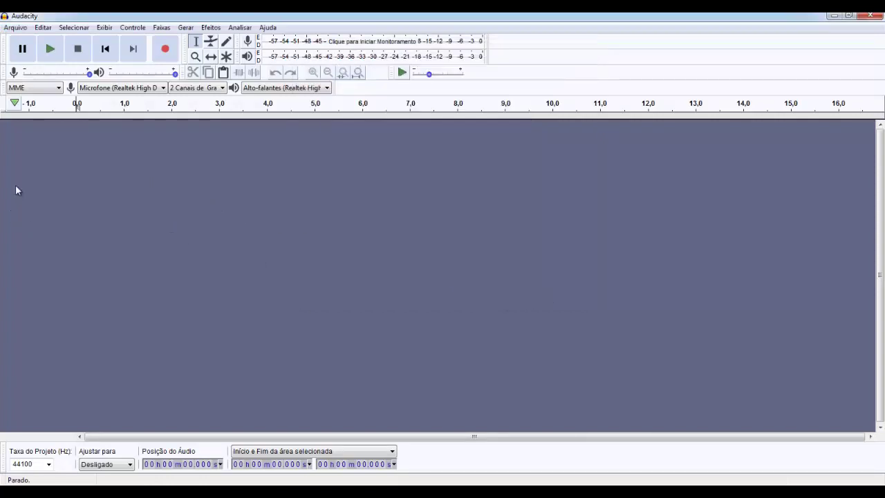
- Import the audio file "the jet blacks - riders in the sky remix" from the teste_conversao folder
{"action": "left_click", "coordinate": [16, 27]}
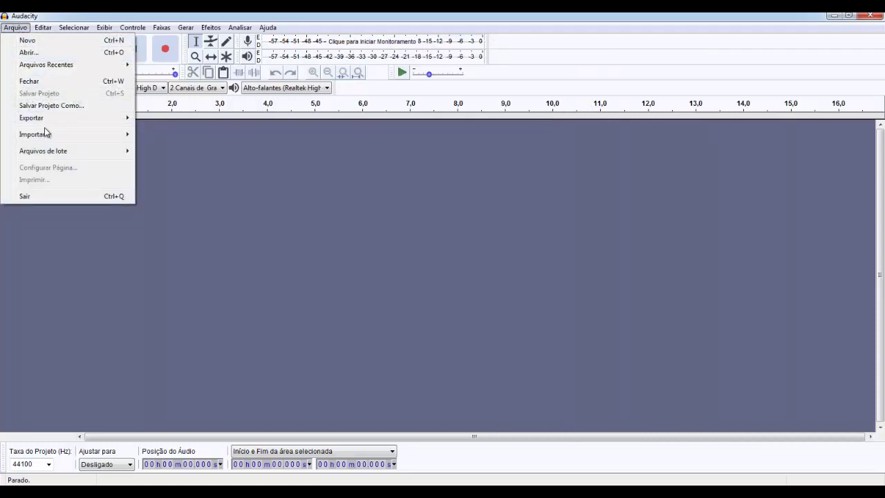
{"action": "mouse_move", "coordinate": [45, 134]}
{"action": "left_click", "coordinate": [168, 133]}
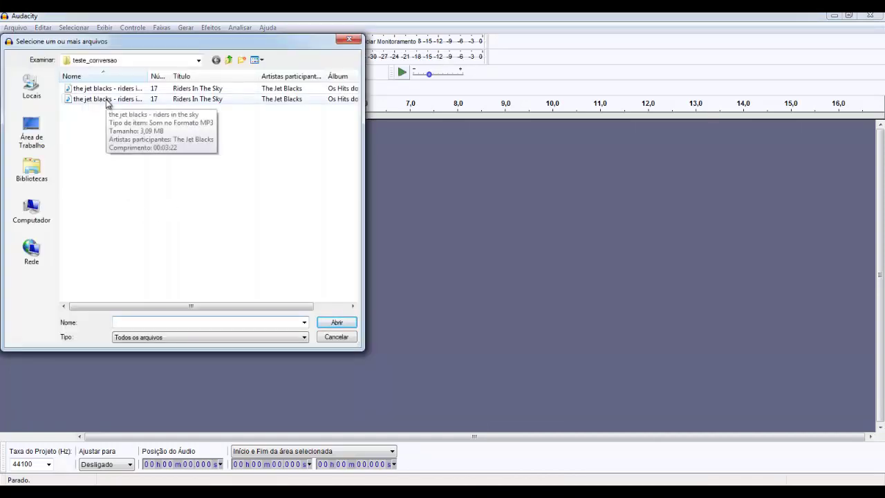
{"action": "double_click", "coordinate": [107, 89]}
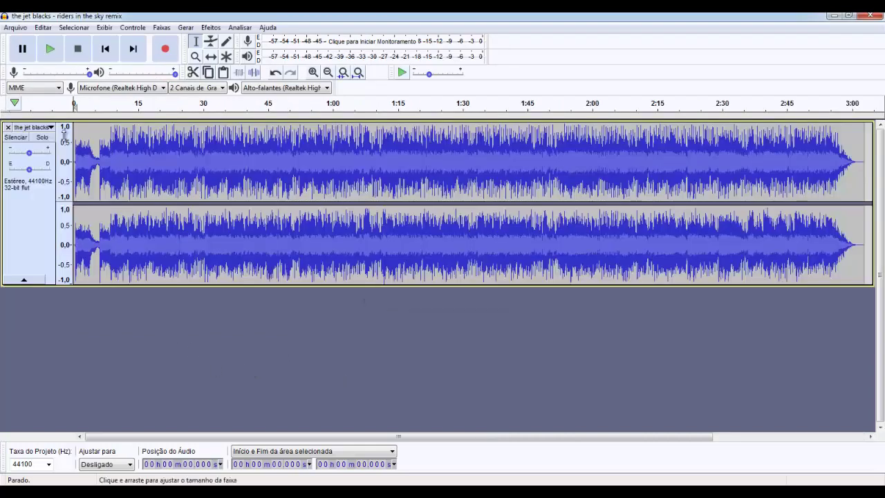
- Play the opening seconds of the imported track, restart it from the beginning and stop playback
{"action": "left_click", "coordinate": [54, 54]}
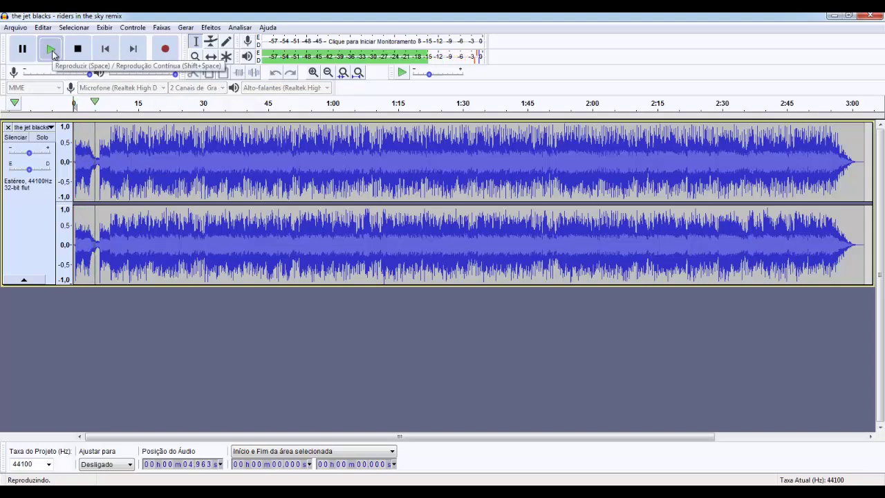
{"action": "left_click", "coordinate": [54, 55]}
{"action": "left_click", "coordinate": [53, 55]}
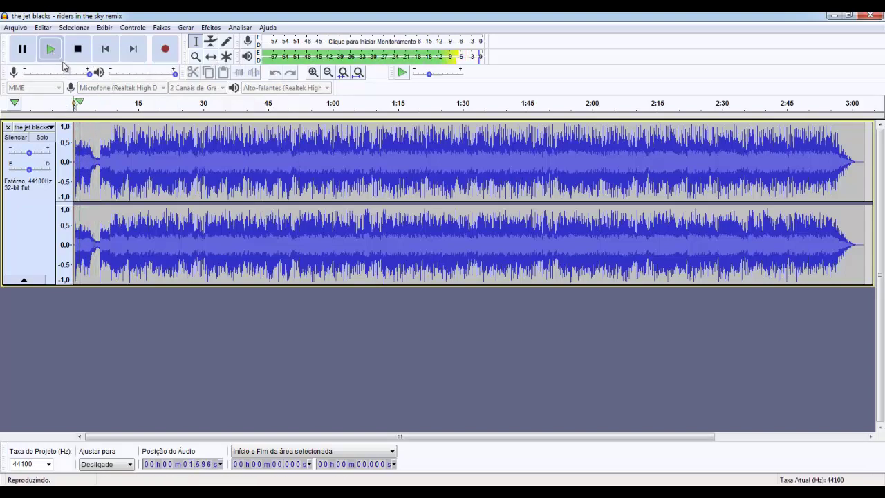
{"action": "left_click", "coordinate": [83, 60]}
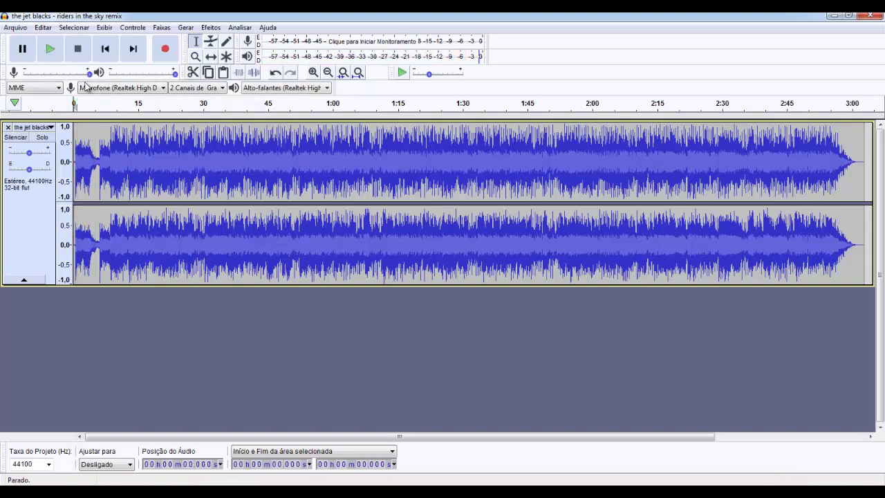
- Select the track's opening section from 0 to about 6.5 seconds
{"action": "left_click", "coordinate": [92, 126]}
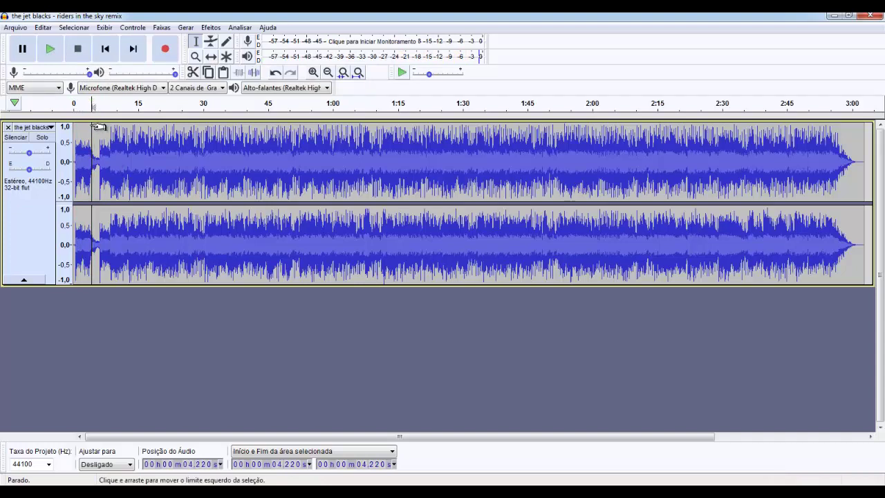
{"action": "left_click_drag", "start_coordinate": [94, 129], "coordinate": [79, 129]}
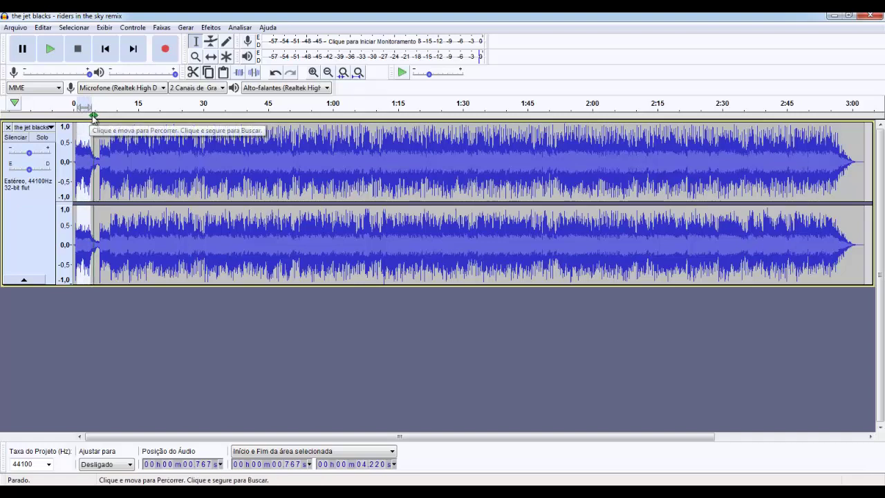
{"action": "left_click", "coordinate": [89, 116]}
{"action": "mouse_move", "coordinate": [89, 115]}
{"action": "left_mouse_down"}
{"action": "mouse_move", "coordinate": [97, 105]}
{"action": "mouse_move", "coordinate": [87, 128]}
{"action": "left_mouse_up"}
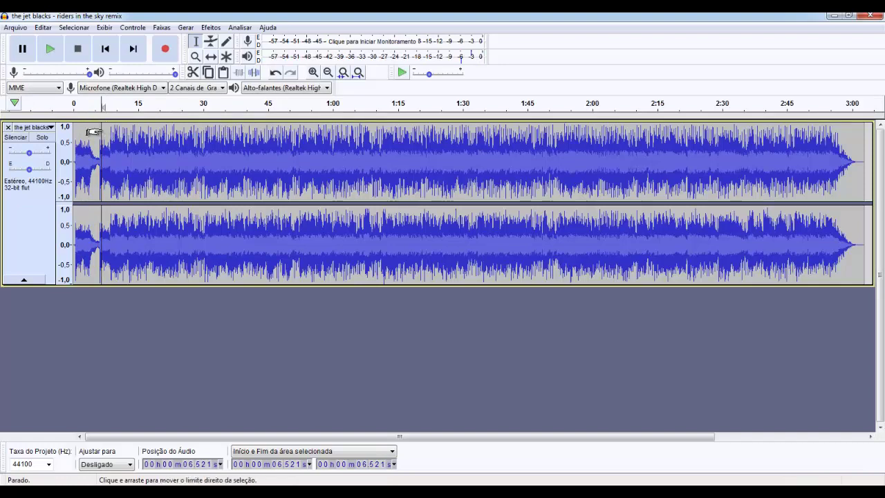
{"action": "left_click_drag", "start_coordinate": [103, 129], "coordinate": [69, 132]}
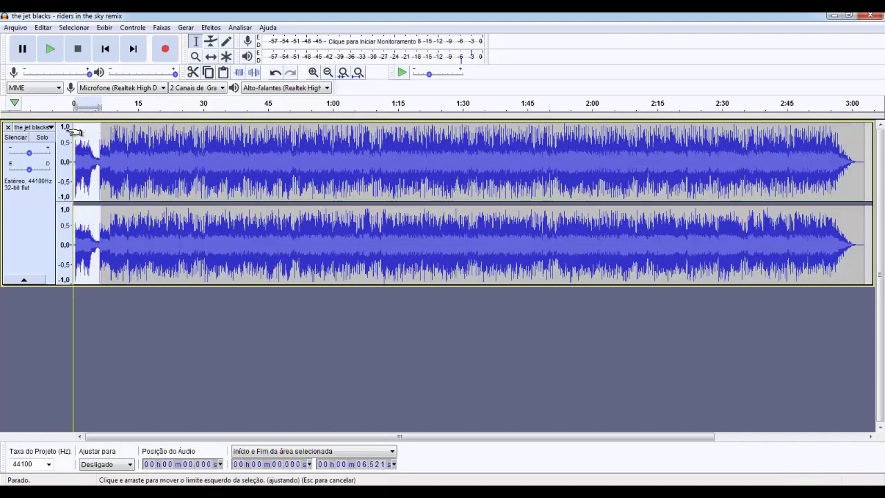
{"action": "left_click", "coordinate": [43, 28]}
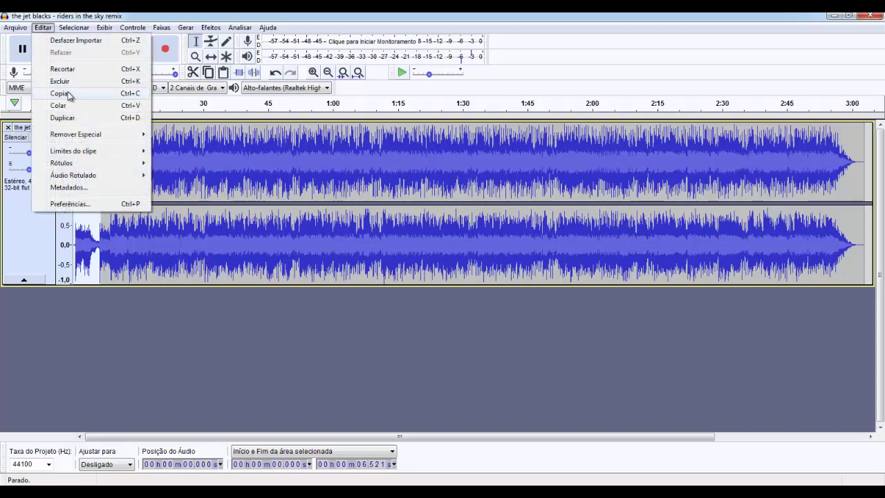
{"action": "left_click", "coordinate": [67, 117]}
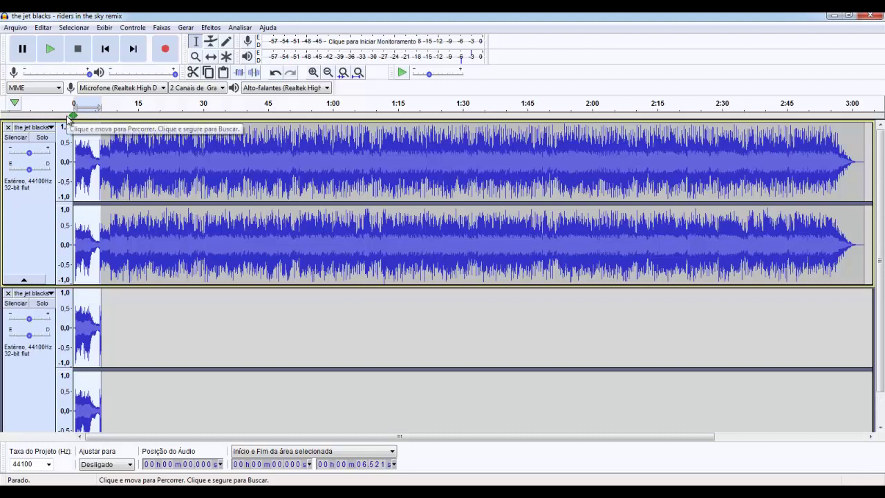
{"action": "key", "text": "ctrl+z"}
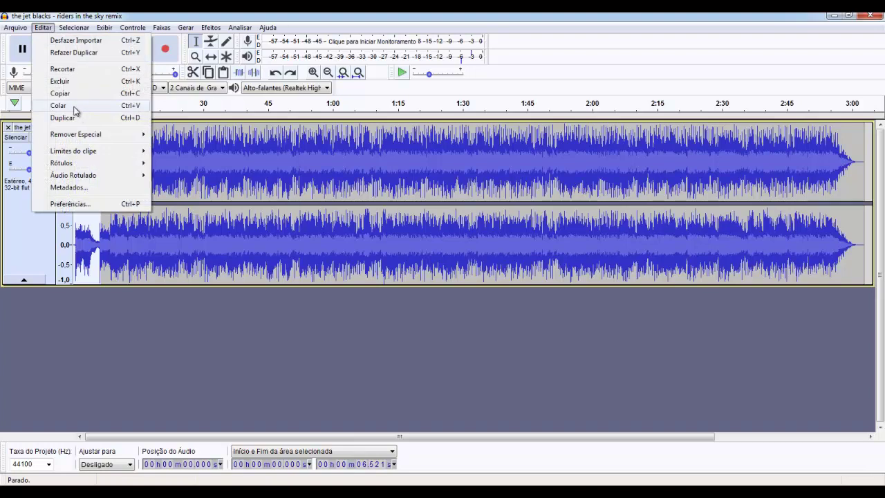
- Copy the selected opening section and paste it into the same track at about 7 seconds
{"action": "left_click", "coordinate": [61, 94]}
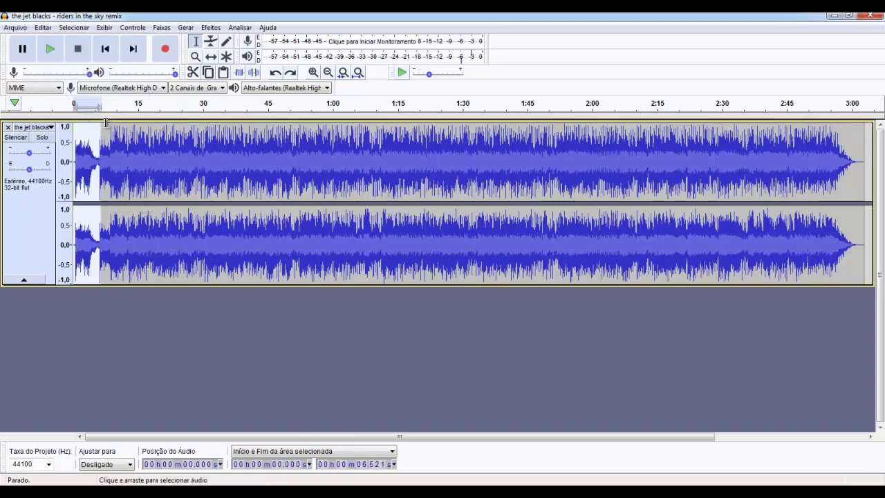
{"action": "left_click", "coordinate": [104, 123]}
{"action": "key", "text": "ctrl+v"}
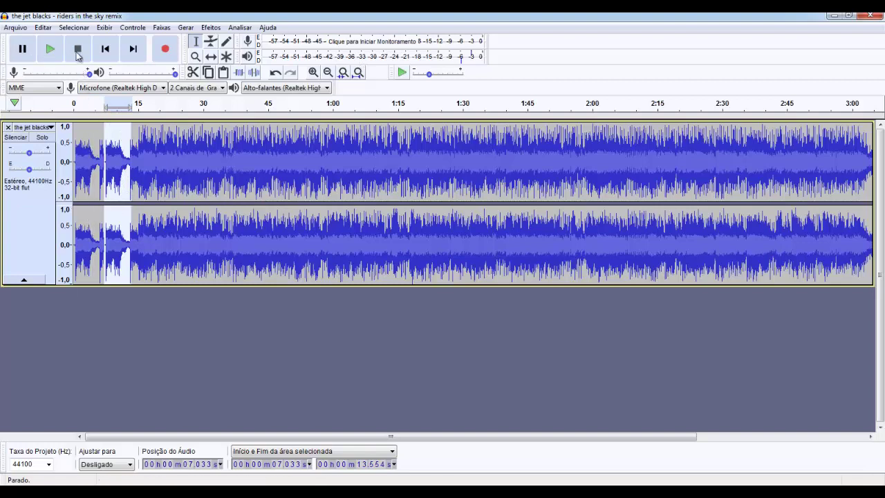
- Play the edited track from its start to hear the repeated opening, and stop playback
{"action": "left_click", "coordinate": [105, 52]}
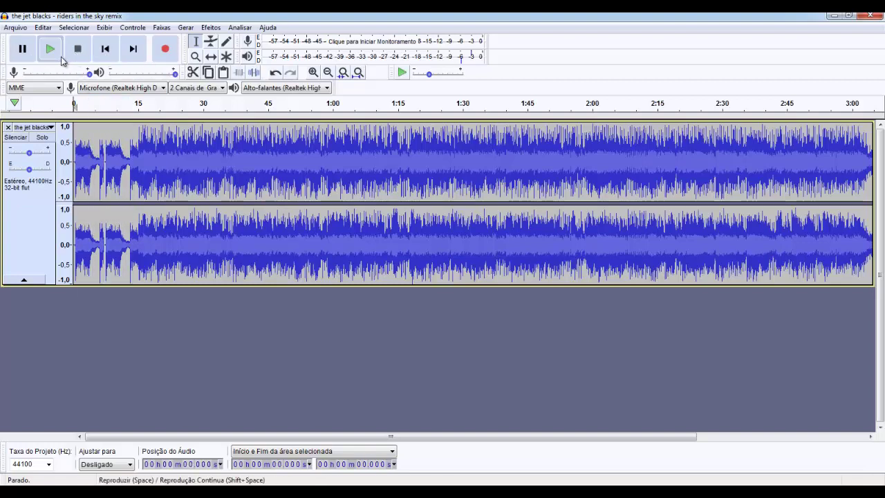
{"action": "left_click", "coordinate": [61, 58]}
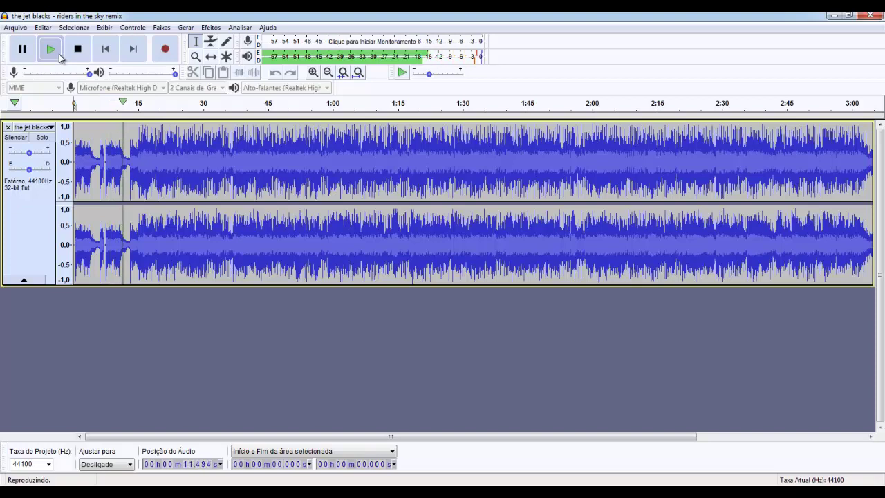
{"action": "left_click", "coordinate": [77, 50]}
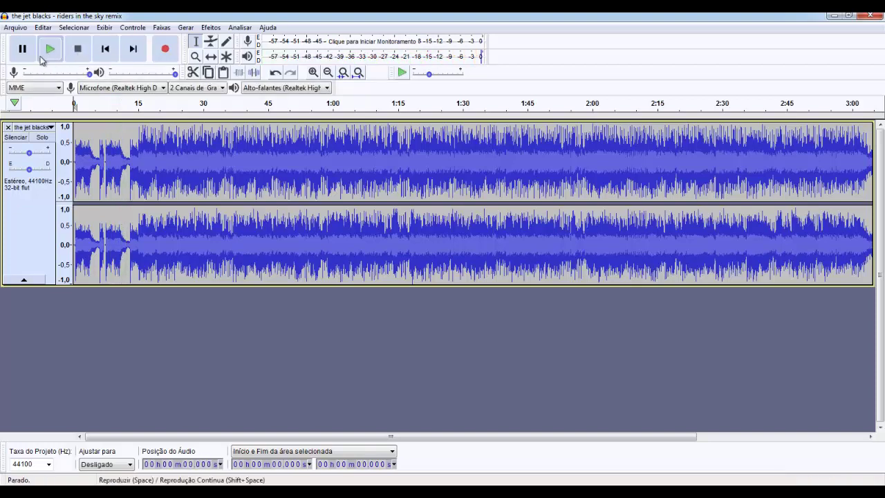
{"action": "left_click", "coordinate": [23, 52]}
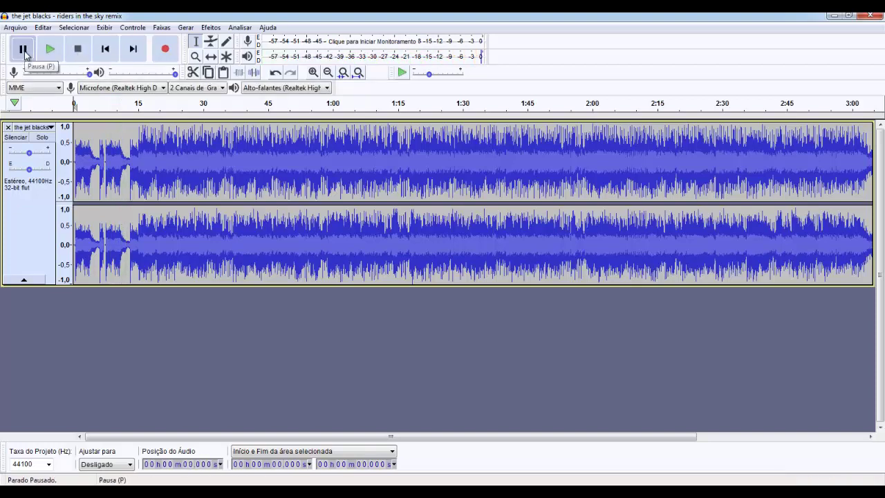
{"action": "left_click", "coordinate": [23, 49]}
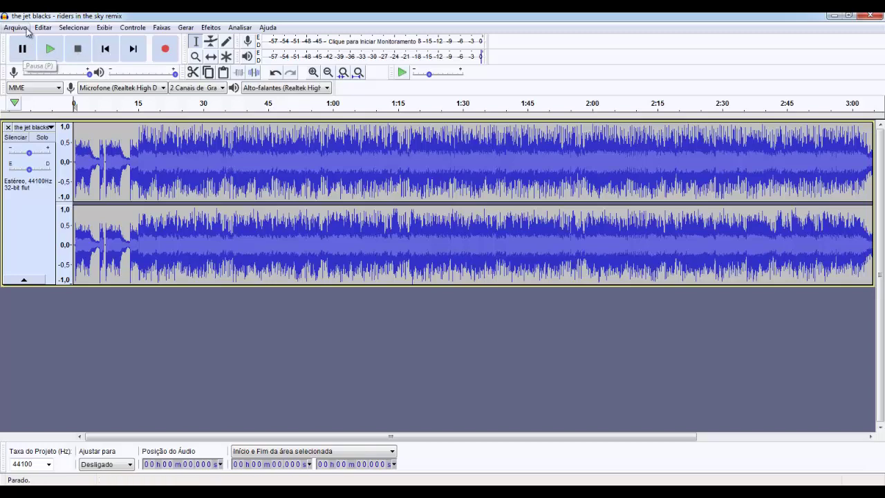
- Export the edited track as MP3 over the existing "the jet blacks - riders in the sky remix", keeping its metadata, and exit without saving the project
{"action": "left_click", "coordinate": [25, 29]}
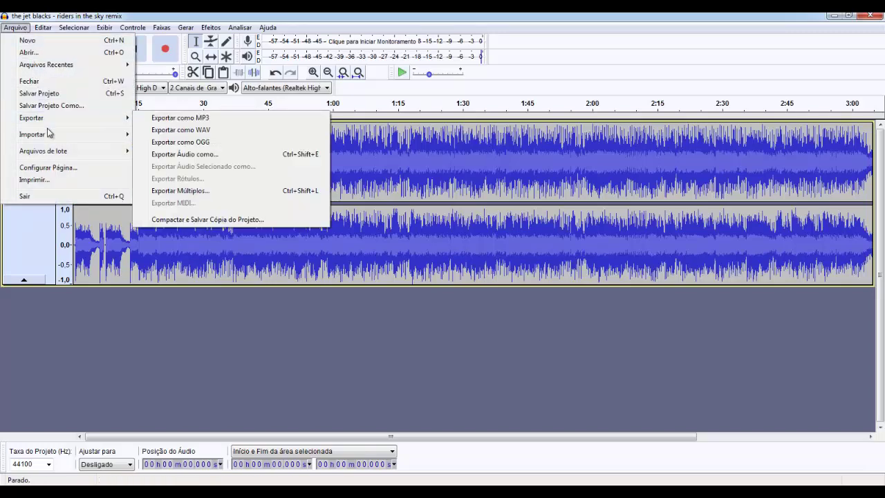
{"action": "mouse_move", "coordinate": [46, 119]}
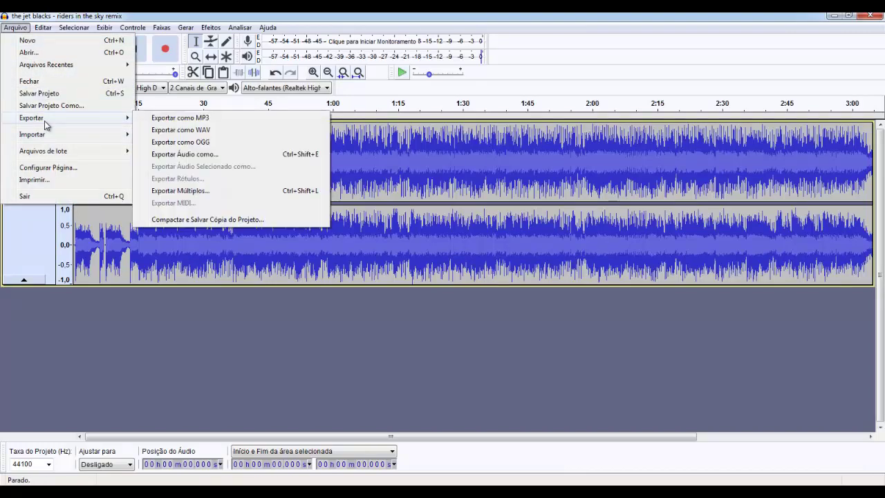
{"action": "left_click", "coordinate": [194, 120]}
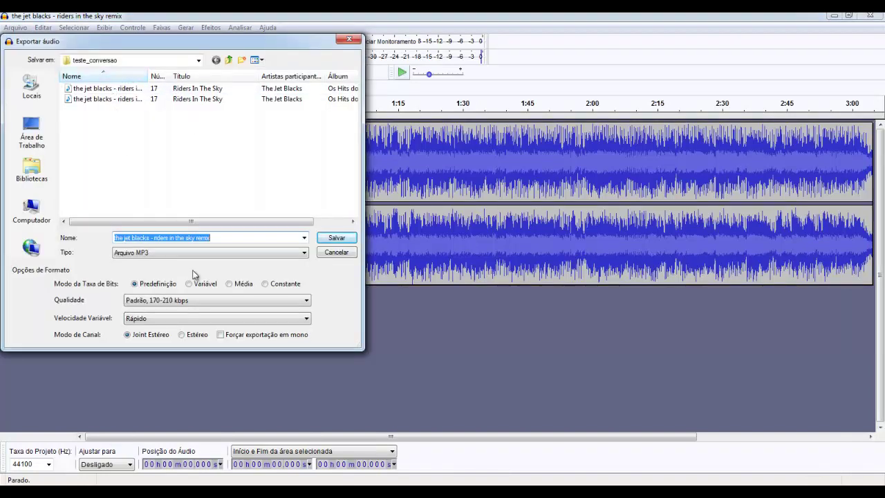
{"action": "left_click", "coordinate": [336, 238]}
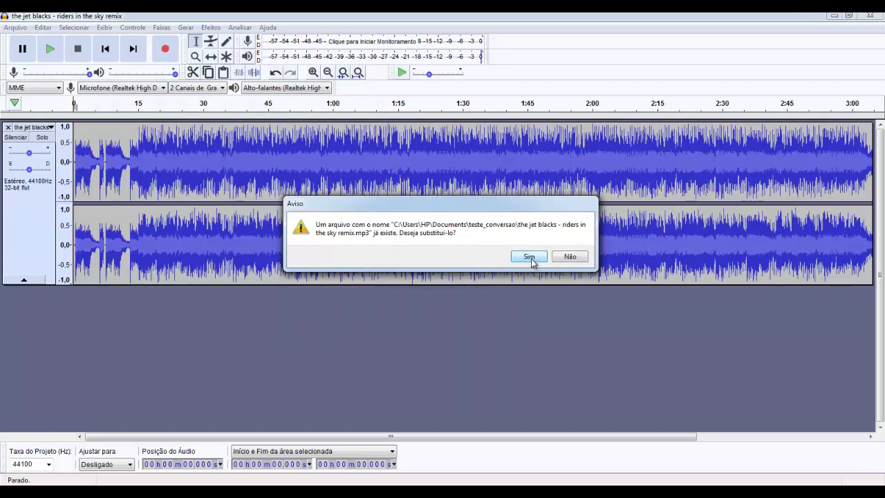
{"action": "left_click", "coordinate": [529, 257]}
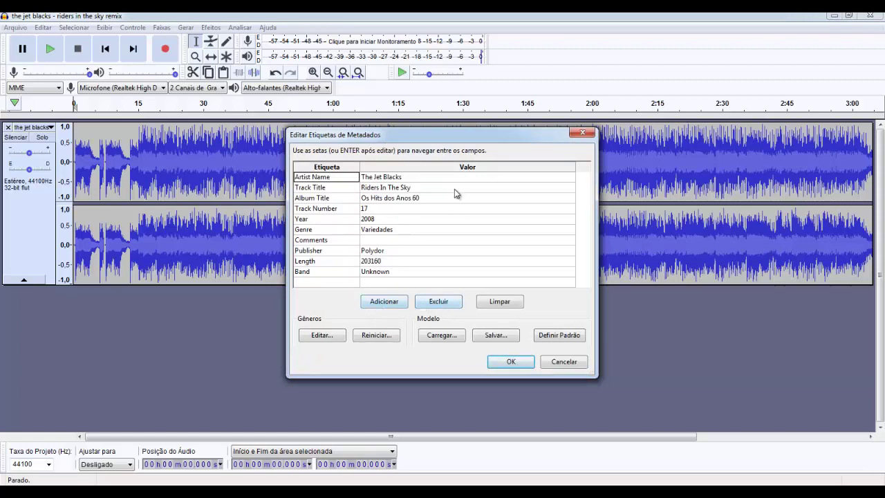
{"action": "left_click", "coordinate": [502, 364]}
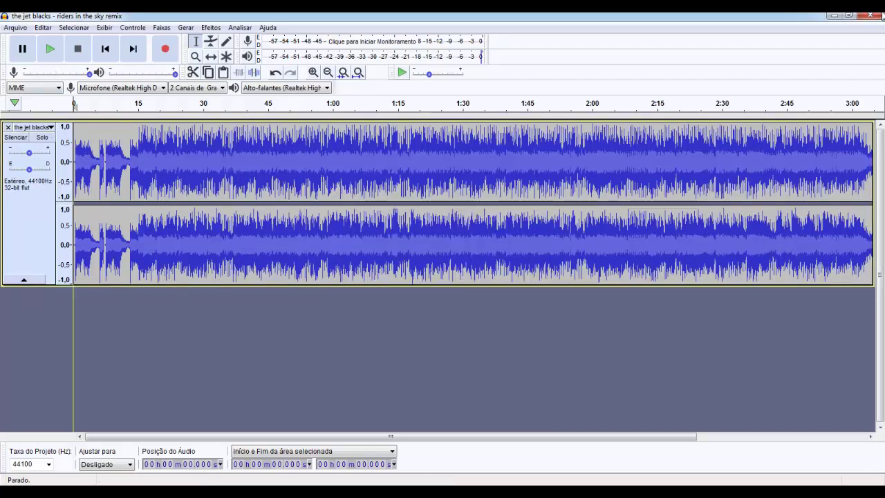
{"action": "left_click", "coordinate": [873, 18]}
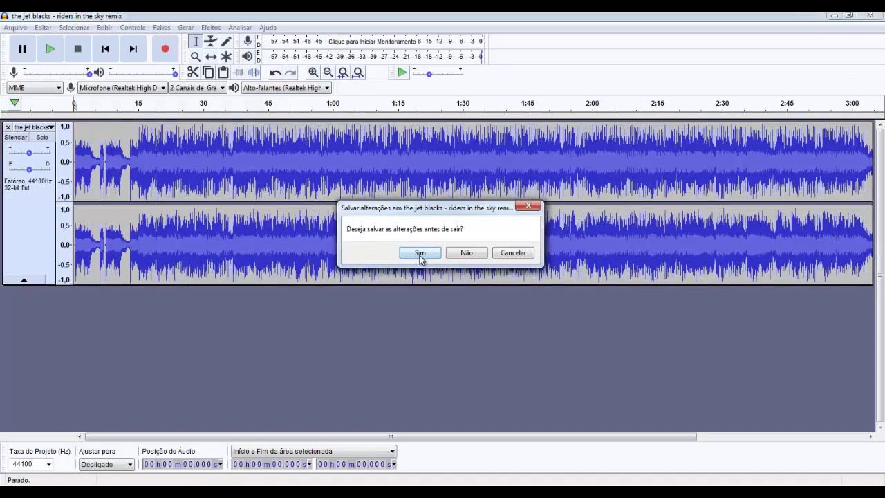
{"action": "left_click", "coordinate": [466, 253]}
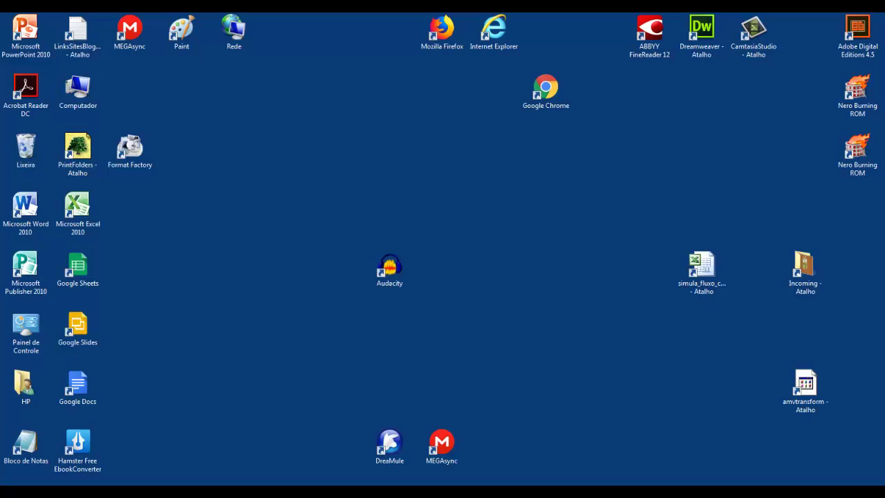
- Open File Explorer and go to the teste_conversao folder inside Downloads > audacity-win-2.2.1+complementos
{"action": "key", "text": "super+e"}
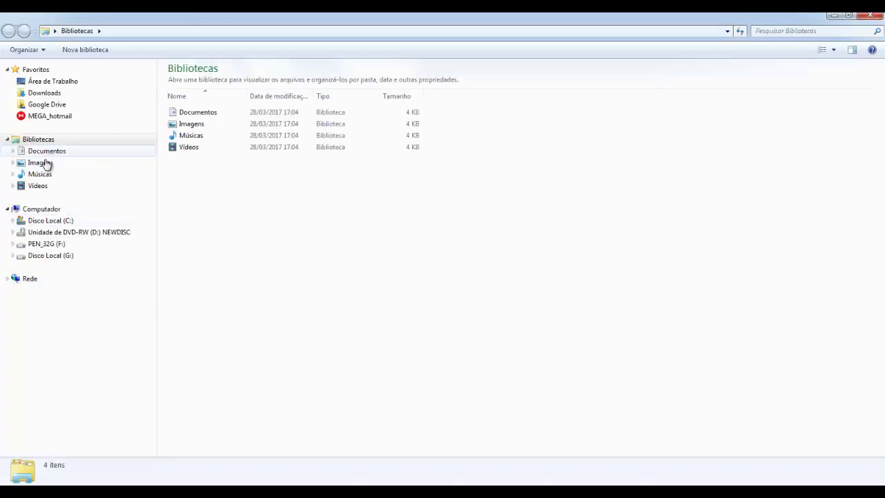
{"action": "left_click", "coordinate": [43, 94]}
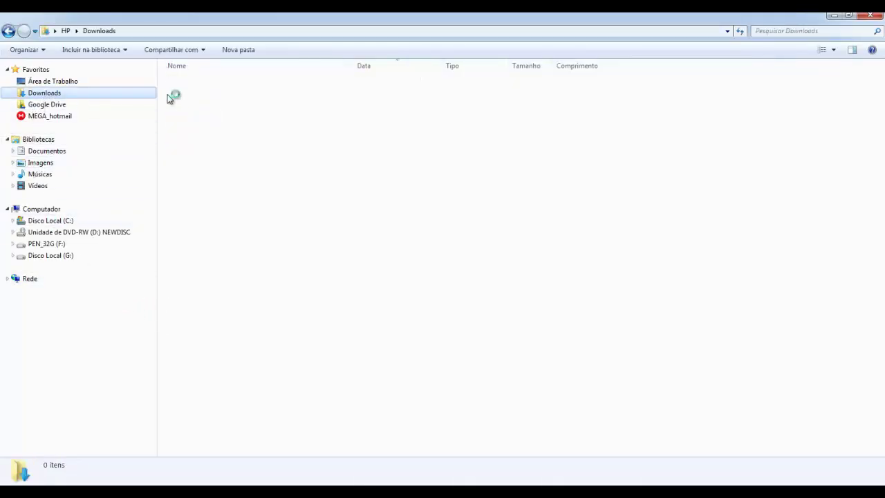
{"action": "left_click", "coordinate": [205, 96]}
{"action": "double_click", "coordinate": [205, 95]}
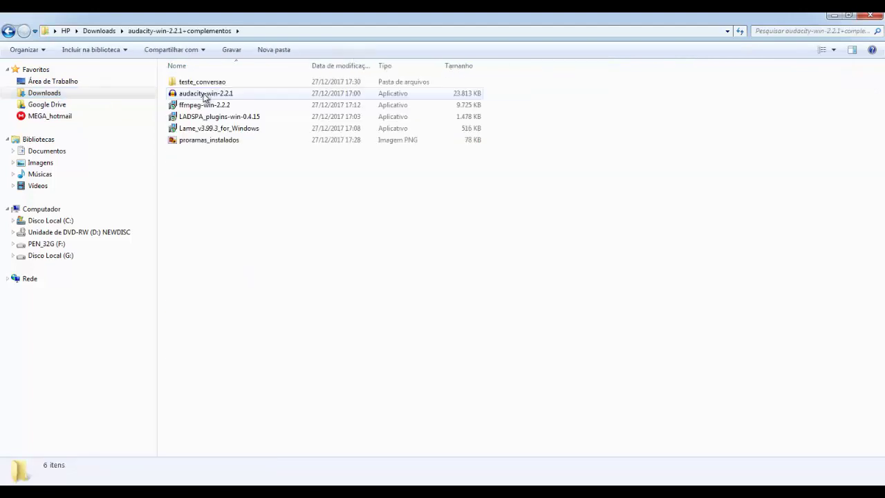
{"action": "double_click", "coordinate": [204, 81]}
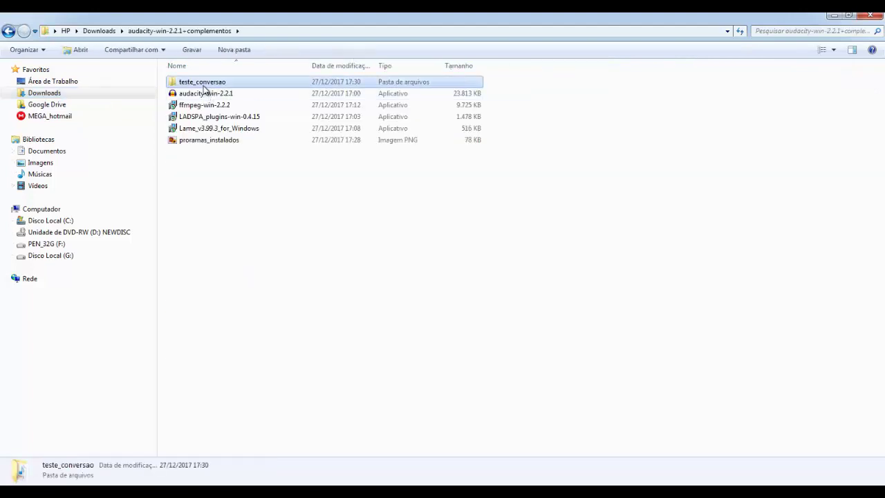
- Open the teste_conversao folder in Documents, play the exported remix MP3 to check it, and close the media player
{"action": "left_click", "coordinate": [12, 151]}
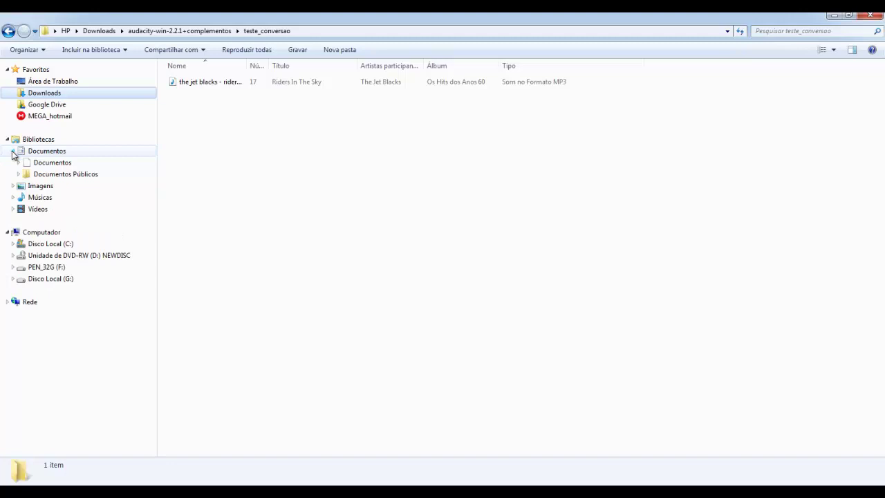
{"action": "left_click", "coordinate": [49, 162]}
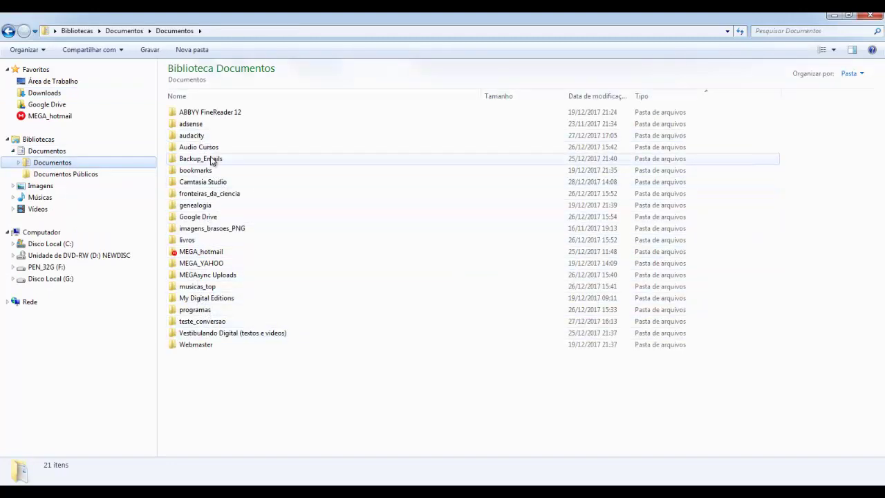
{"action": "double_click", "coordinate": [203, 324]}
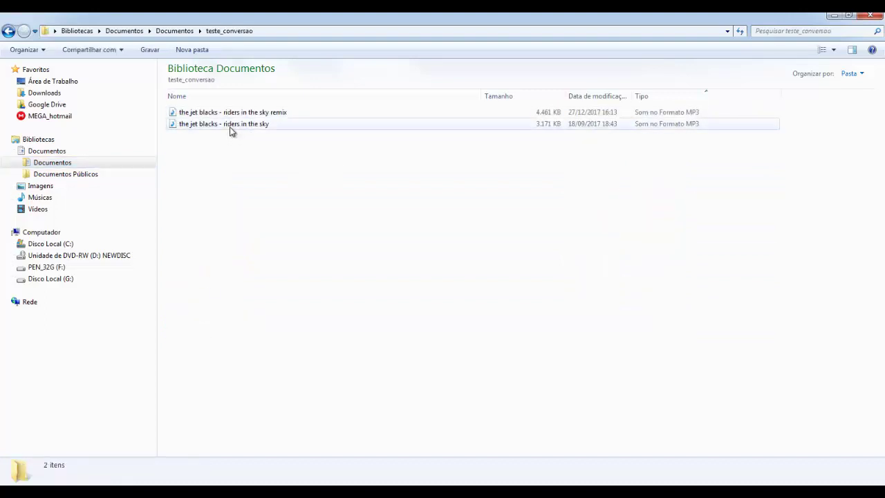
{"action": "left_click", "coordinate": [230, 127]}
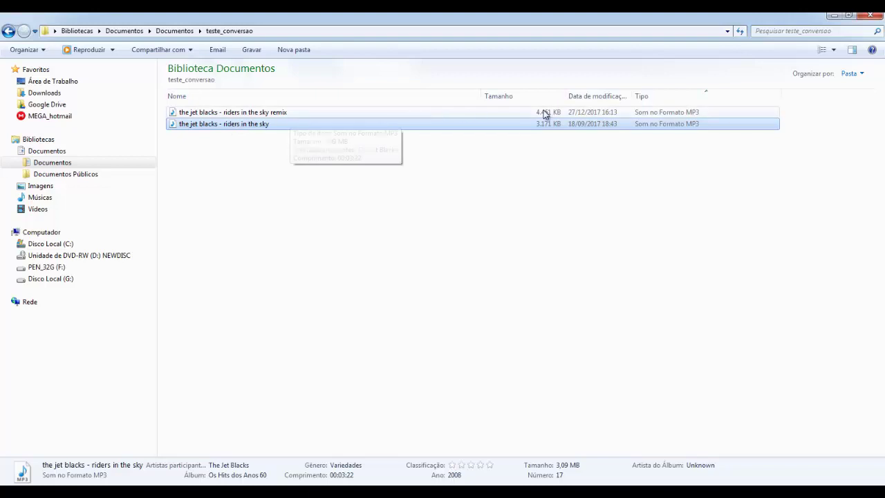
{"action": "left_click", "coordinate": [235, 115]}
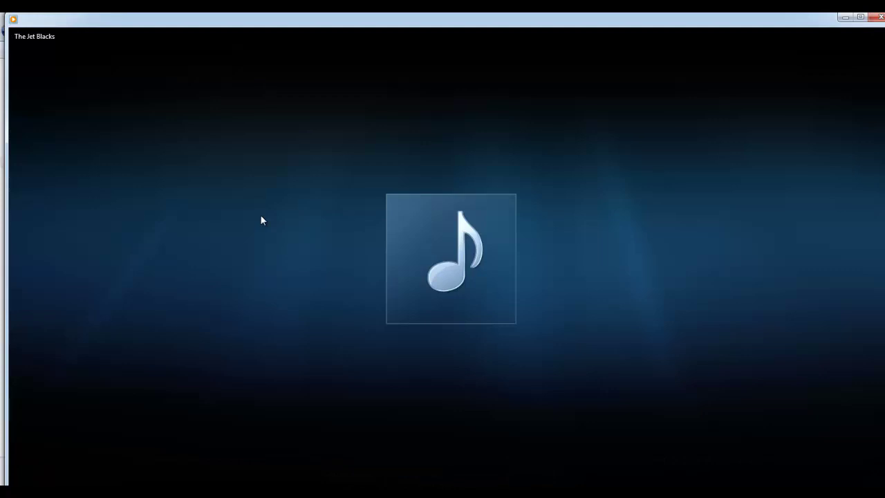
{"action": "left_click", "coordinate": [881, 21]}
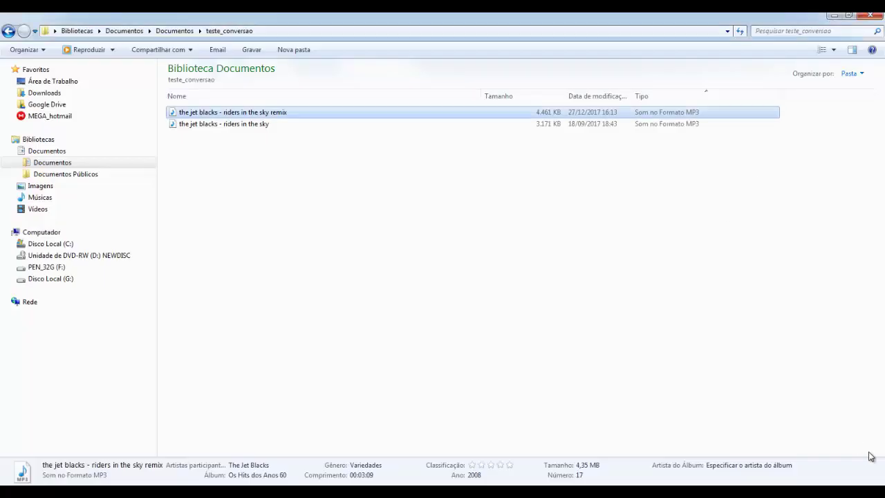
- Compare the details of the original and remix MP3 files, and return to the desktop
{"action": "left_click", "coordinate": [253, 125]}
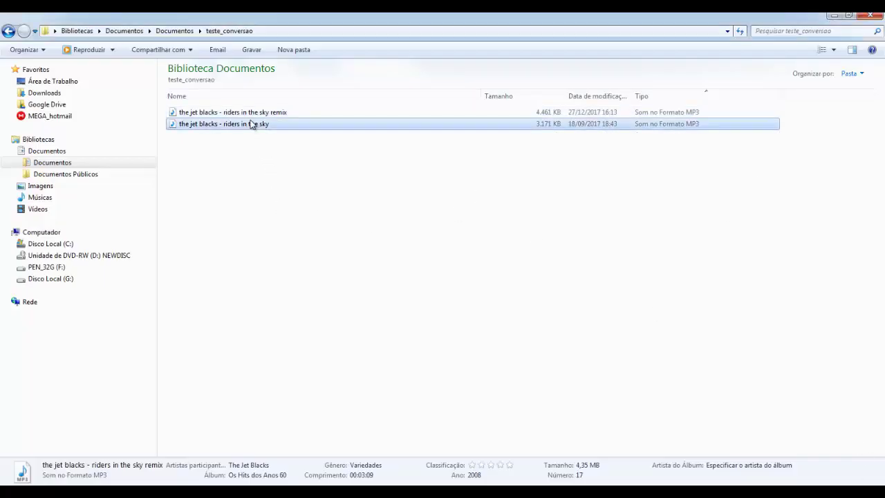
{"action": "left_click", "coordinate": [256, 114]}
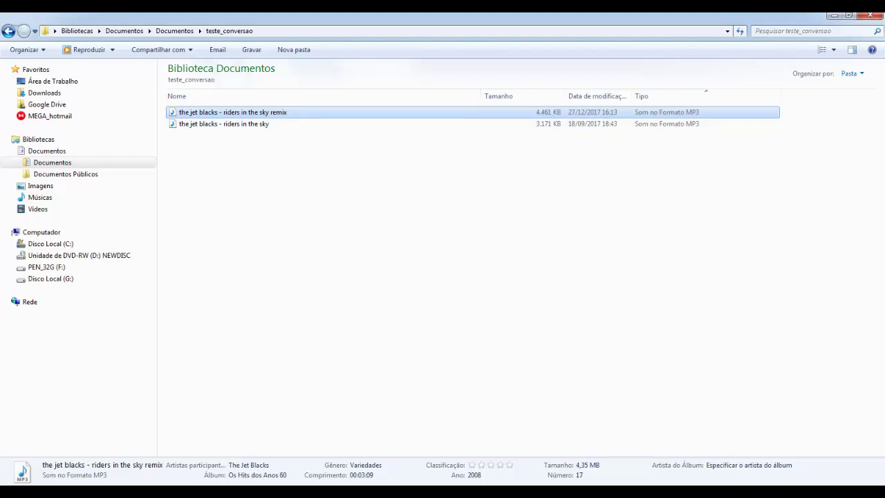
{"action": "left_click", "coordinate": [332, 231]}
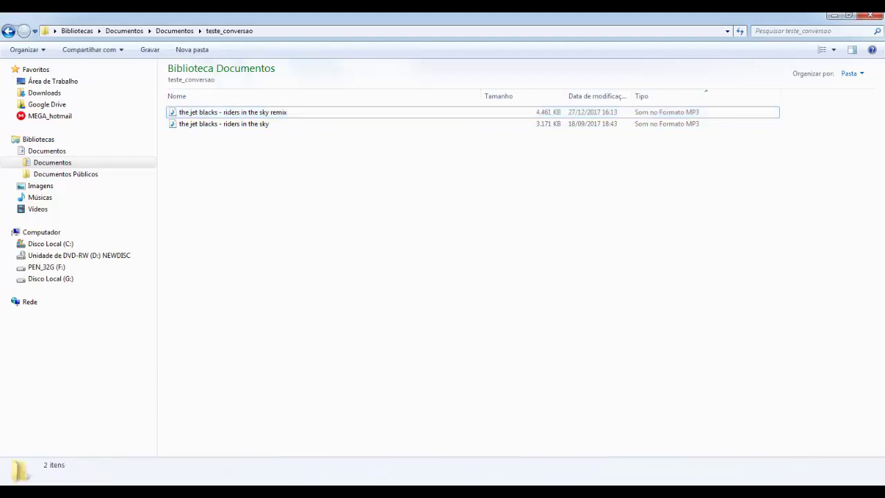
{"action": "left_click", "coordinate": [882, 483]}
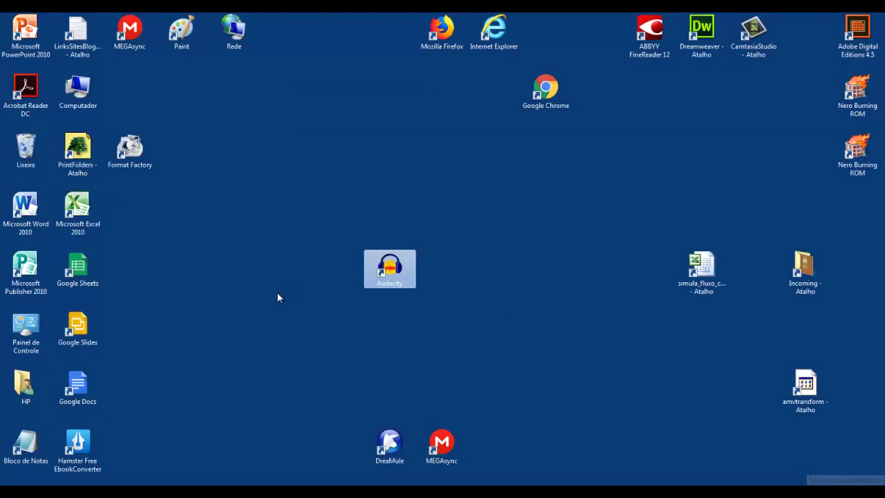
- Launch Audacity and import "the jet blacks - riders in the sky remix" from the teste_conversao folder as audio
{"action": "double_click", "coordinate": [403, 280]}
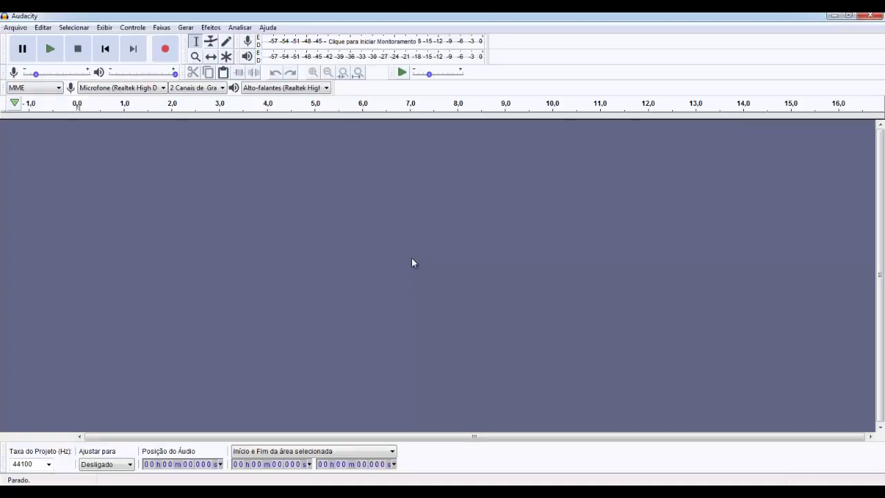
{"action": "left_click", "coordinate": [15, 27]}
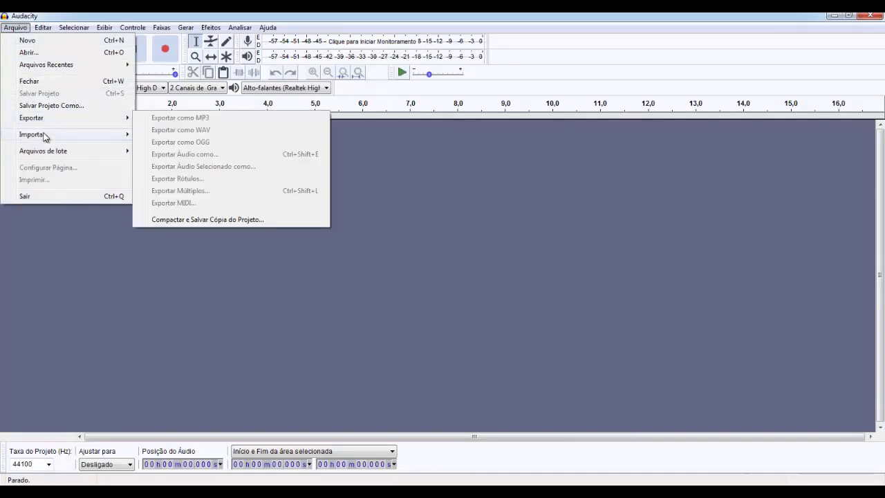
{"action": "mouse_move", "coordinate": [45, 135]}
{"action": "left_click", "coordinate": [154, 134]}
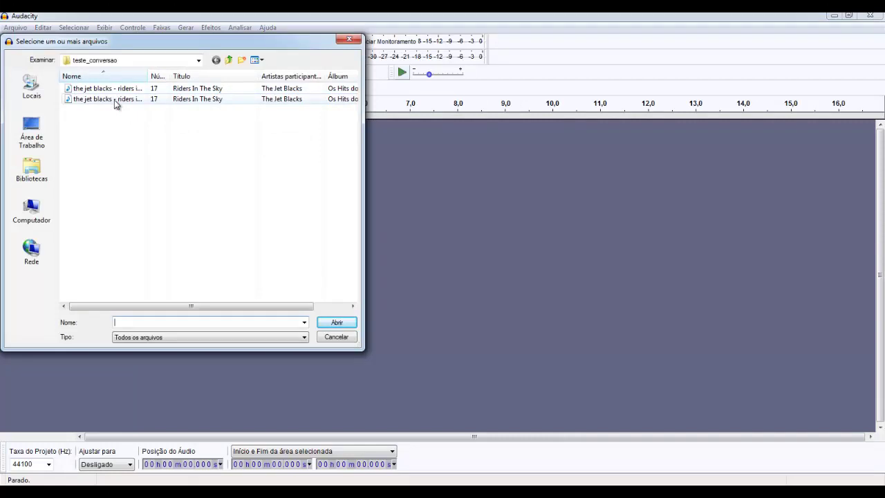
{"action": "mouse_move", "coordinate": [114, 100]}
{"action": "left_click_drag", "start_coordinate": [188, 307], "coordinate": [64, 308]}
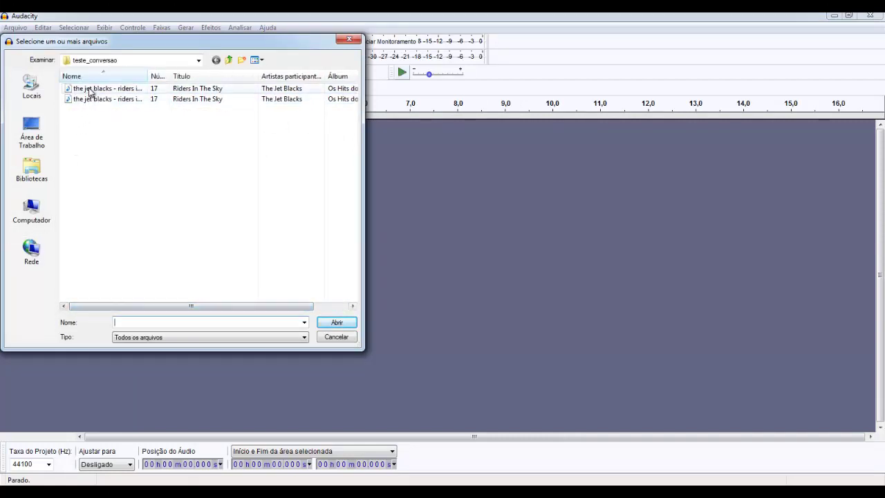
{"action": "double_click", "coordinate": [89, 90]}
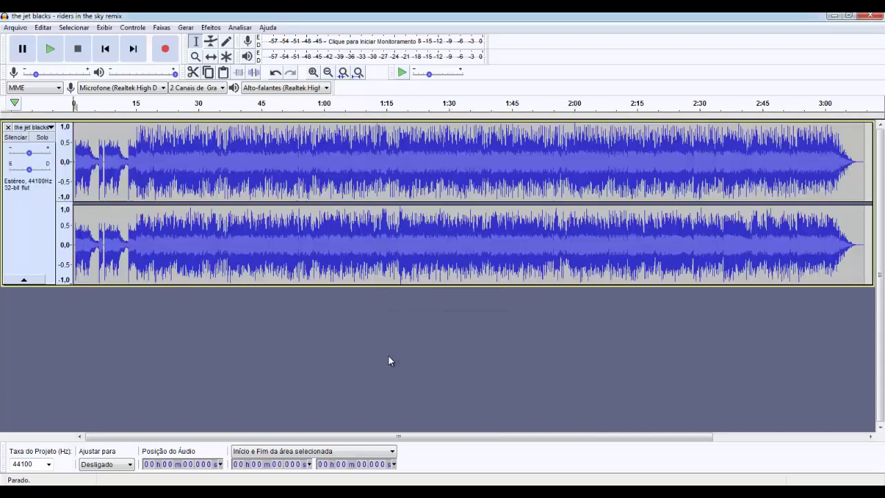
- Select the track from about 42.5 s to 1 min 17.4 s and apply Change Tempo with a 251.516 percent change
{"action": "left_click", "coordinate": [250, 136]}
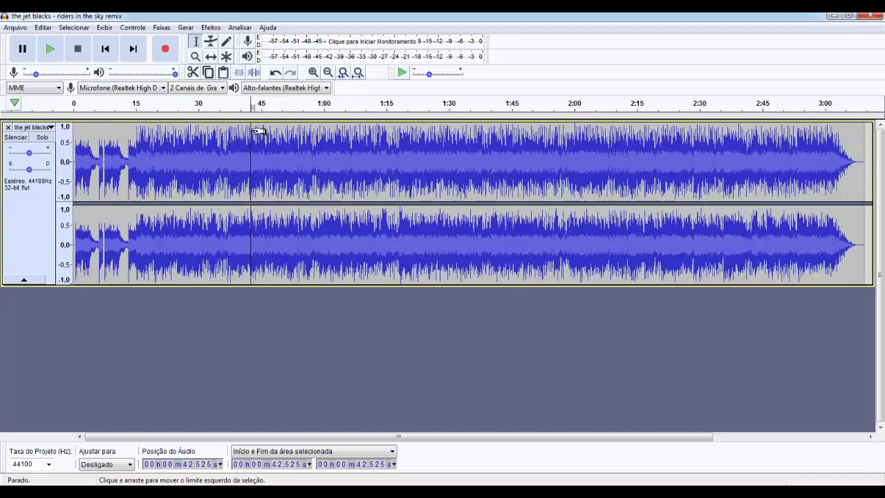
{"action": "left_click_drag", "start_coordinate": [255, 132], "coordinate": [393, 141]}
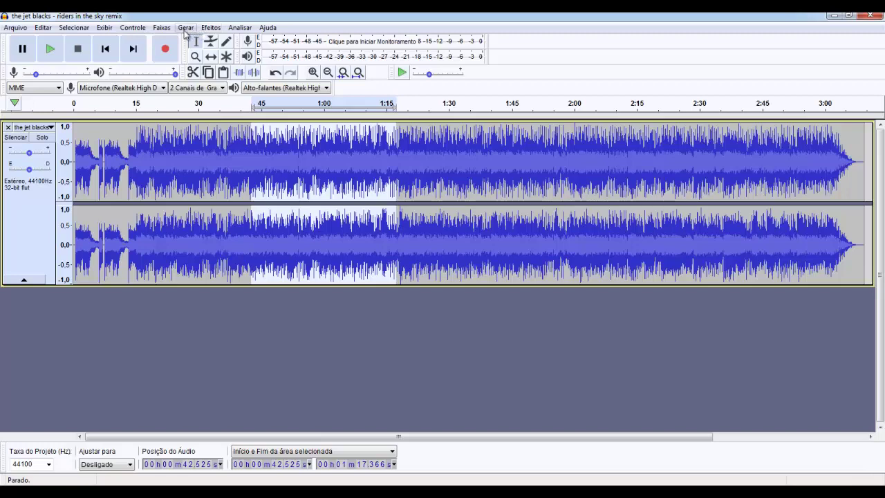
{"action": "left_click", "coordinate": [211, 28]}
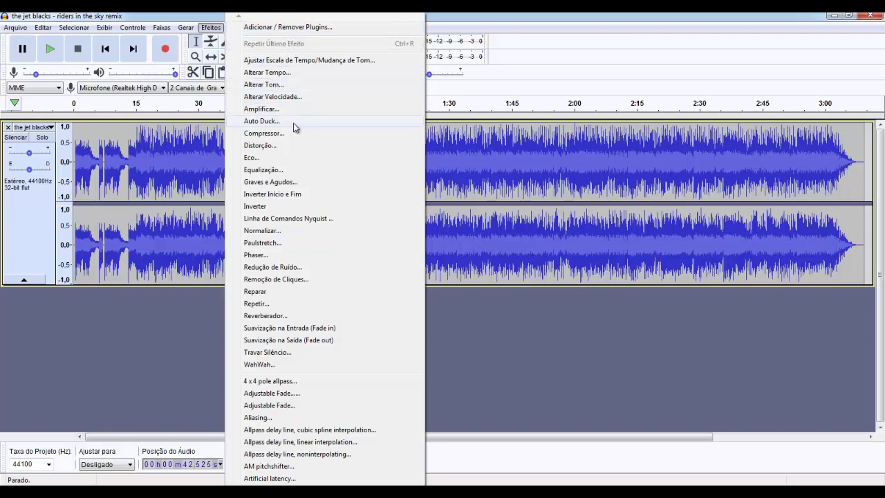
{"action": "left_click", "coordinate": [266, 73]}
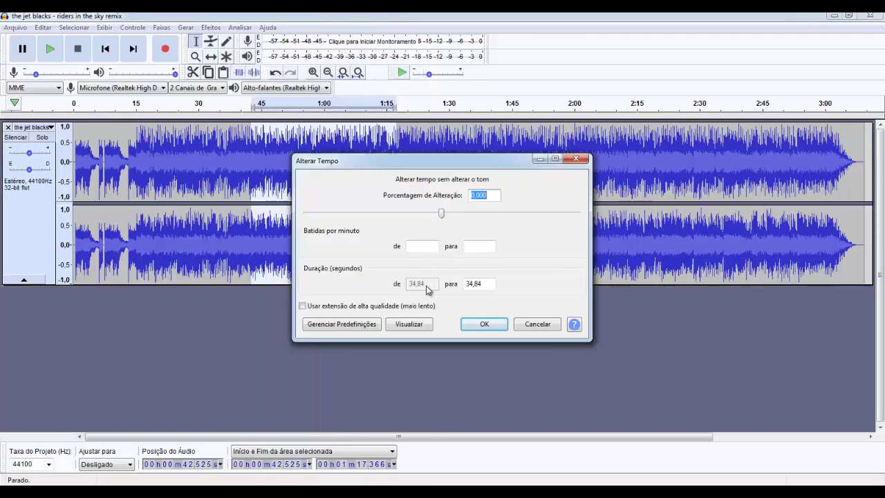
{"action": "left_click", "coordinate": [418, 248]}
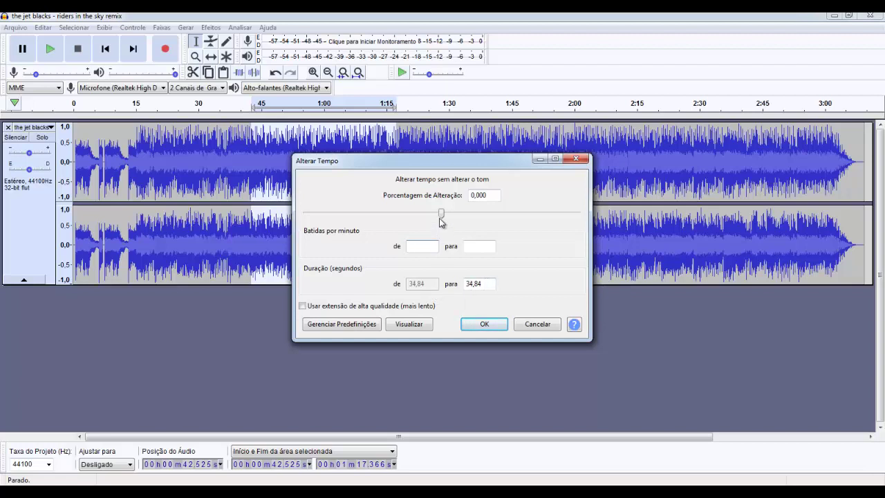
{"action": "left_click_drag", "start_coordinate": [440, 215], "coordinate": [535, 220]}
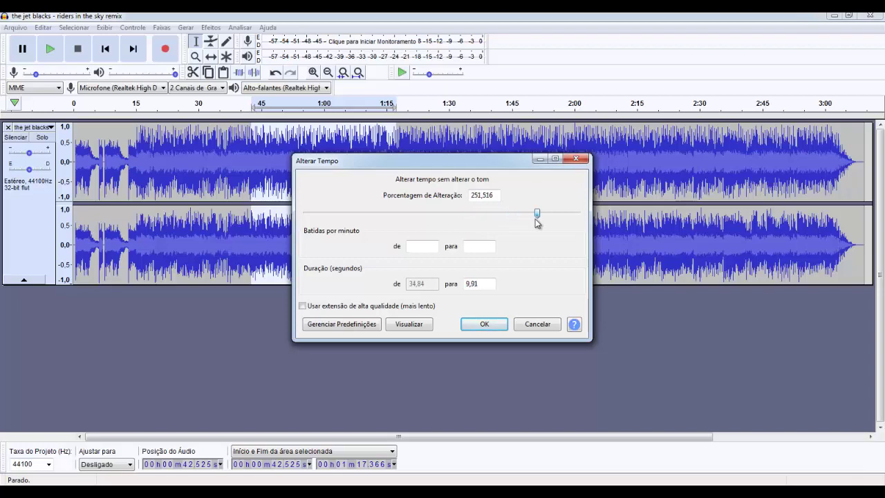
{"action": "left_click", "coordinate": [490, 324]}
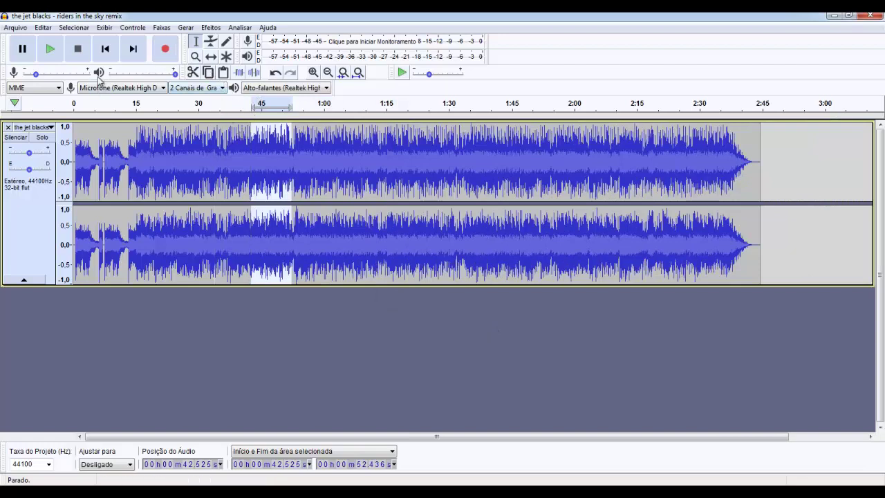
- Play the sped-up selection to hear the tempo change, pausing partway, and stop playback
{"action": "left_click", "coordinate": [52, 49]}
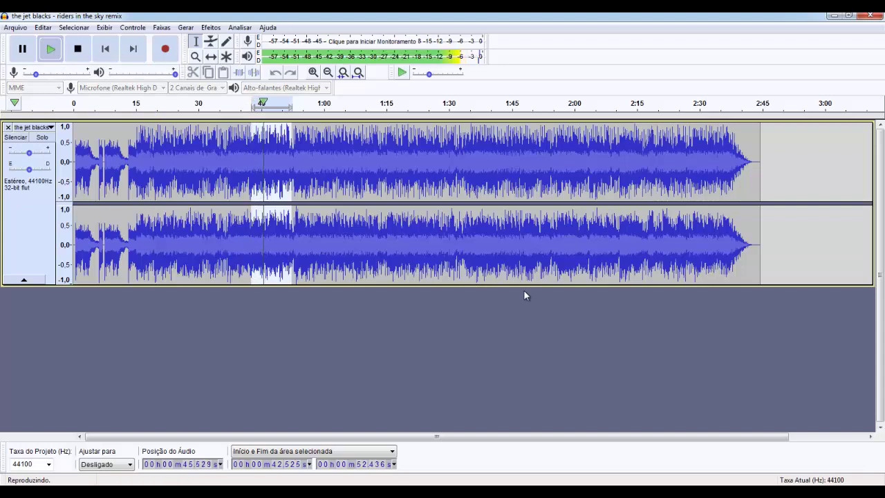
{"action": "key", "text": "p"}
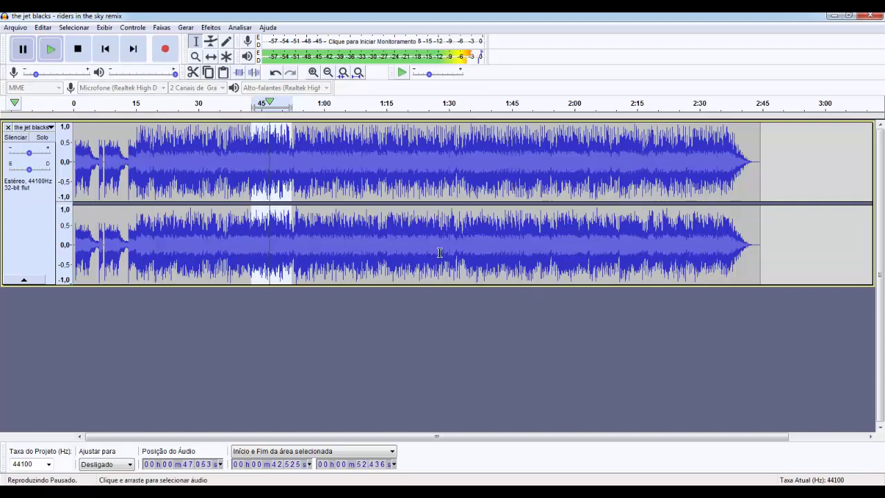
{"action": "key", "text": "space"}
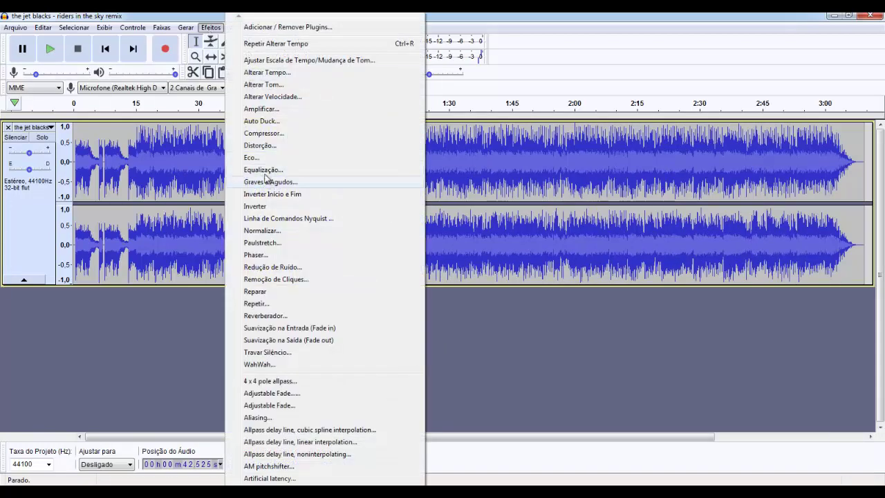
- Undo the speed-up and apply Change Tempo with a negative percentage to the selection from 42.5 s to 1 min 17.4 s
{"action": "left_click", "coordinate": [281, 74]}
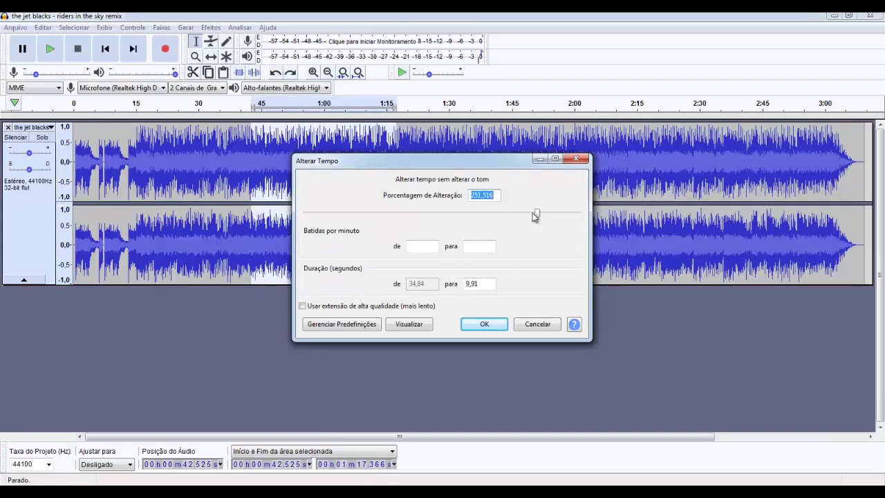
{"action": "left_click_drag", "start_coordinate": [535, 215], "coordinate": [337, 215]}
{"action": "left_click", "coordinate": [484, 324]}
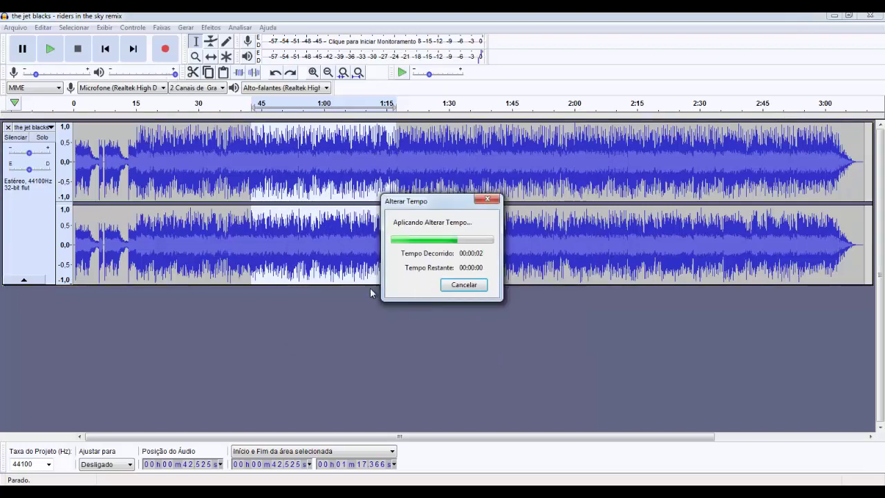
- Play the slowed-down section, pause and resume it once, and stop playback
{"action": "left_click", "coordinate": [50, 50]}
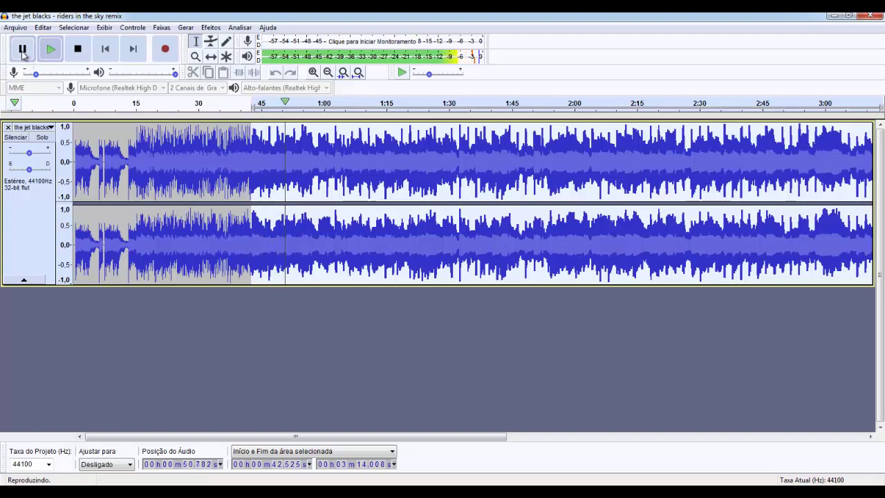
{"action": "key", "text": "p"}
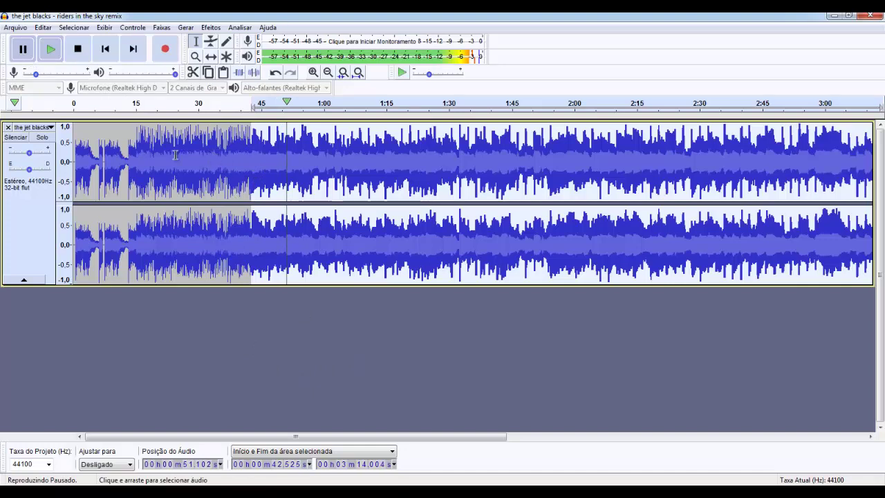
{"action": "left_click", "coordinate": [32, 58]}
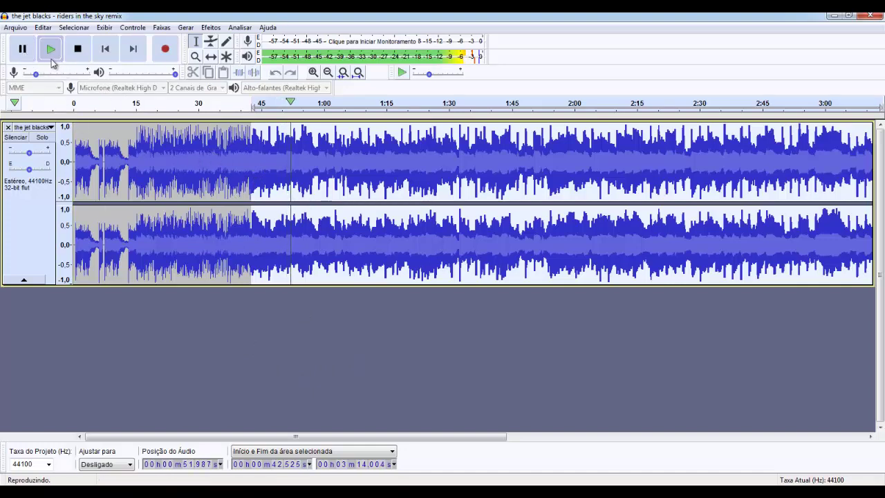
{"action": "left_click", "coordinate": [77, 49]}
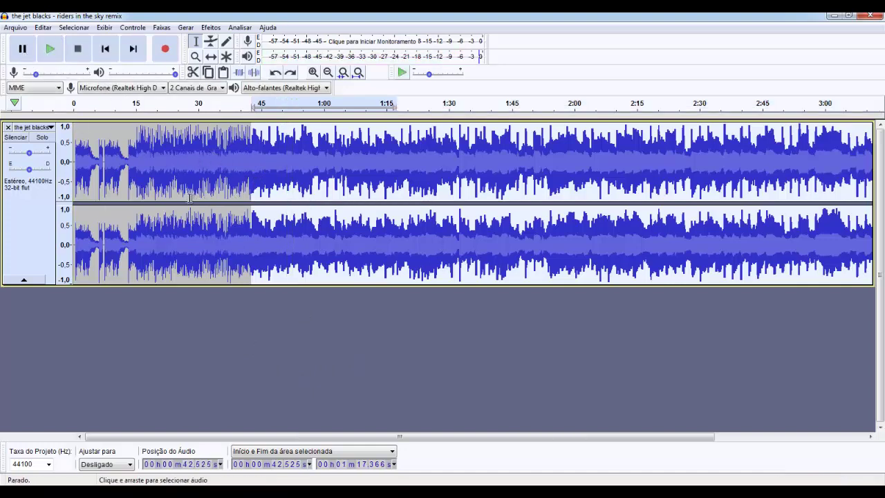
- Undo the slowed tempo and the earlier import, and import "the jet blacks - riders in the sky remix" again as audio
{"action": "key", "text": "ctrl+z"}
{"action": "key", "text": "ctrl+z"}
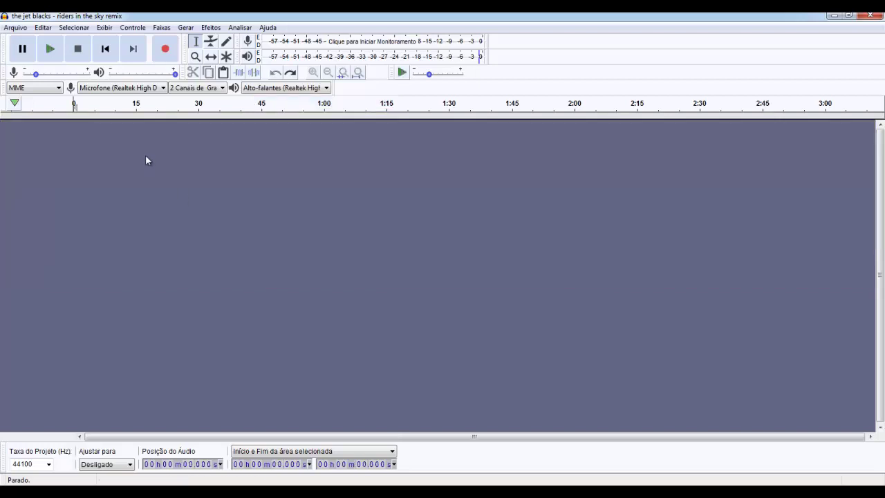
{"action": "left_click", "coordinate": [15, 27]}
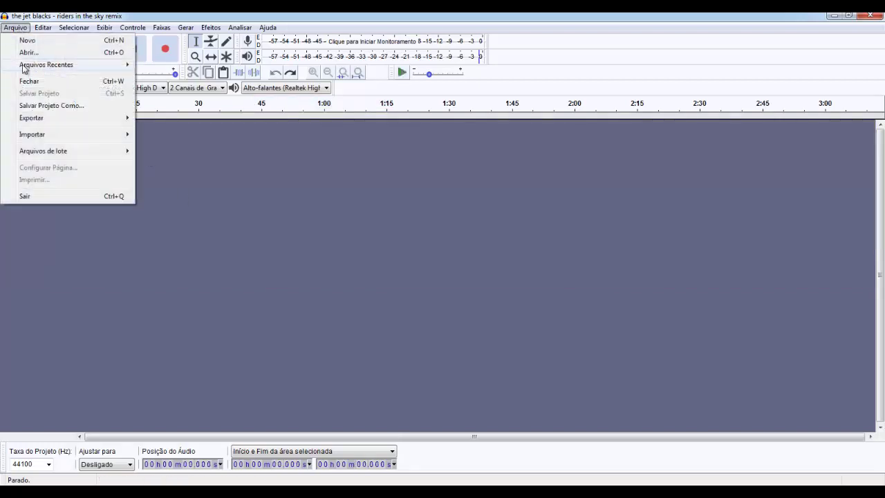
{"action": "mouse_move", "coordinate": [60, 134]}
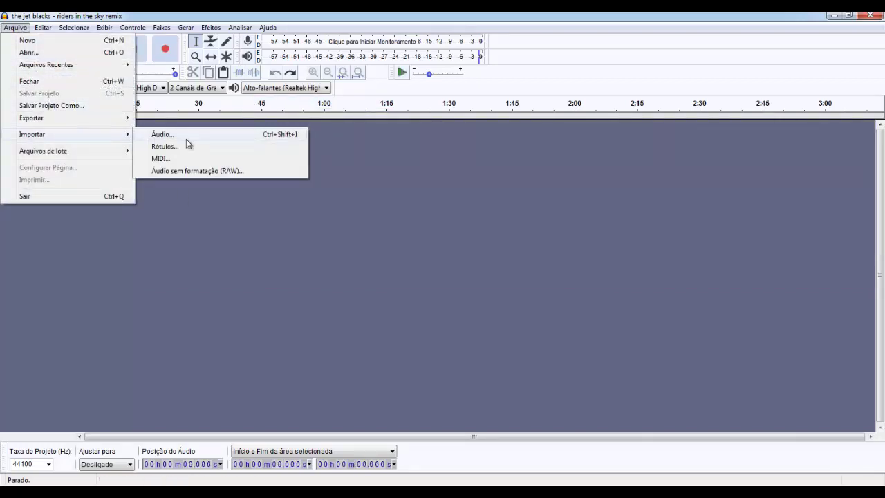
{"action": "left_click", "coordinate": [186, 139]}
{"action": "double_click", "coordinate": [121, 89]}
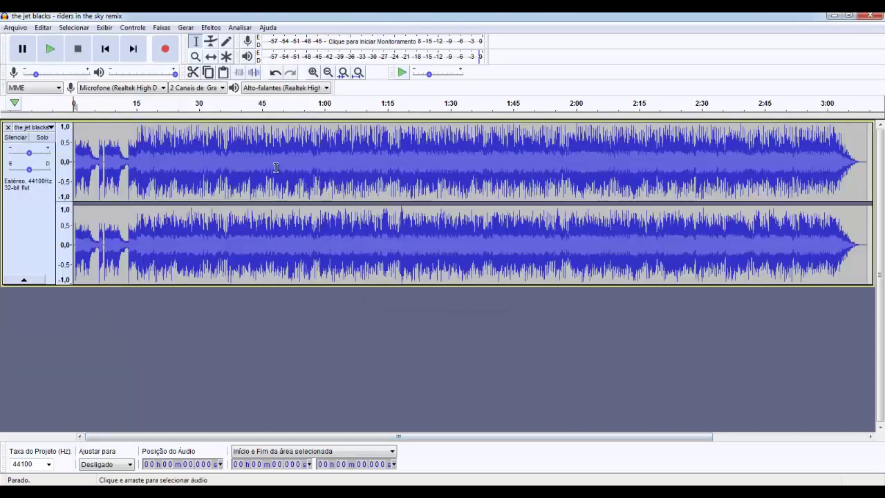
- Select the track from about 43.7 s to 1 min 26.5 s and look through the available effects and plugins
{"action": "left_click", "coordinate": [256, 159]}
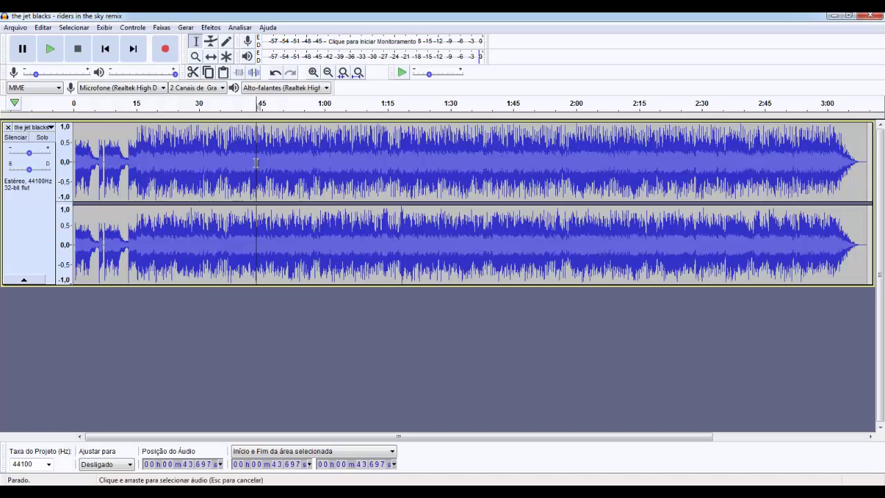
{"action": "left_click_drag", "start_coordinate": [249, 133], "coordinate": [436, 138]}
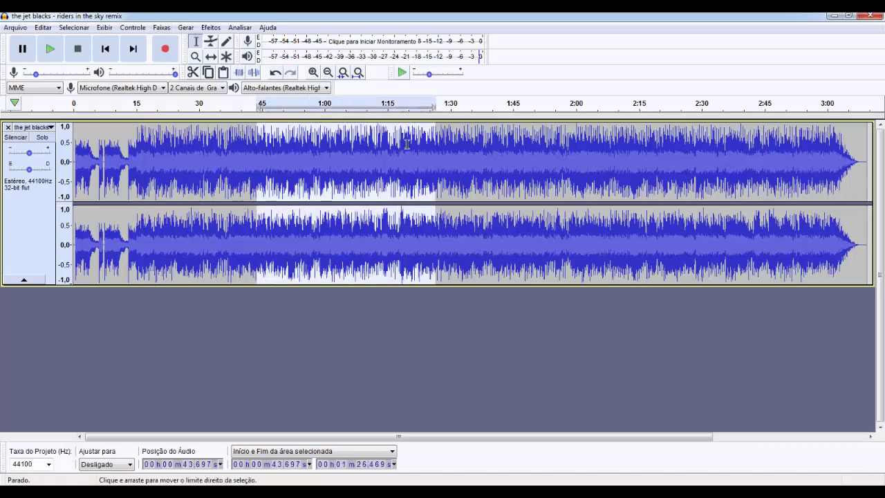
{"action": "left_click", "coordinate": [211, 28]}
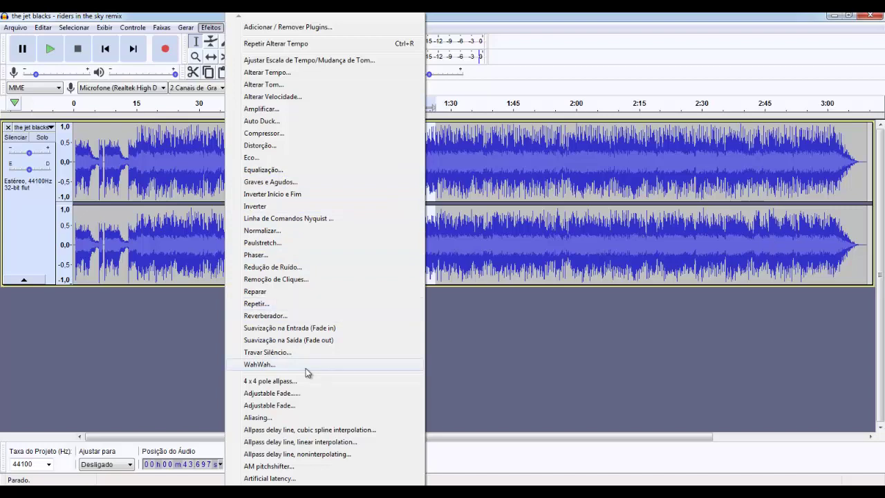
{"action": "scroll", "coordinate": [332, 253], "scroll_direction": "down", "scroll_amount": 5}
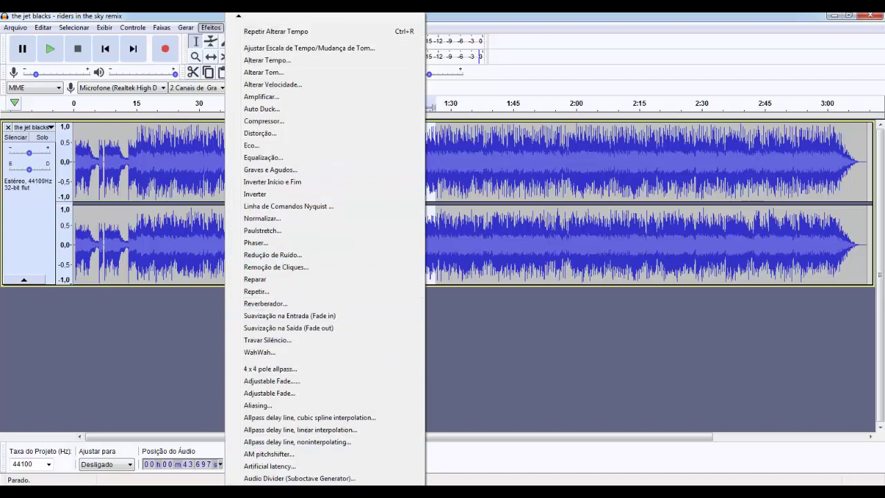
{"action": "scroll", "coordinate": [332, 253], "scroll_direction": "down", "scroll_amount": 6}
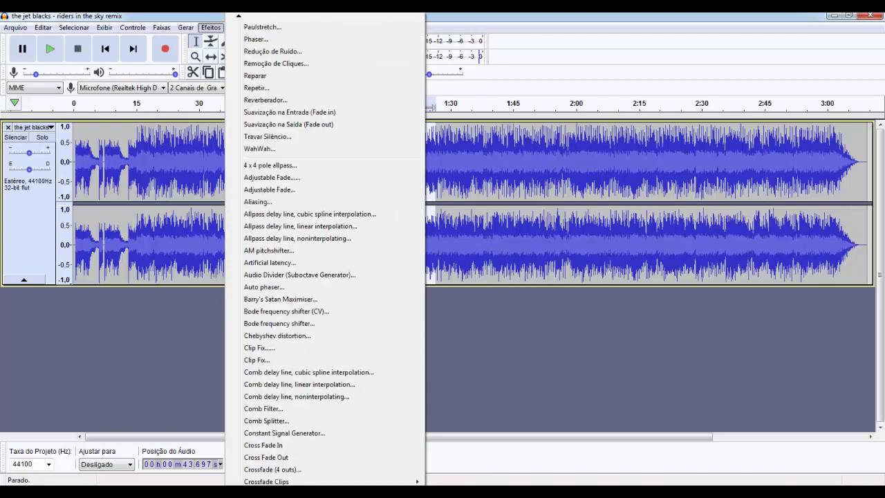
{"action": "scroll", "coordinate": [332, 253], "scroll_direction": "down", "scroll_amount": 4}
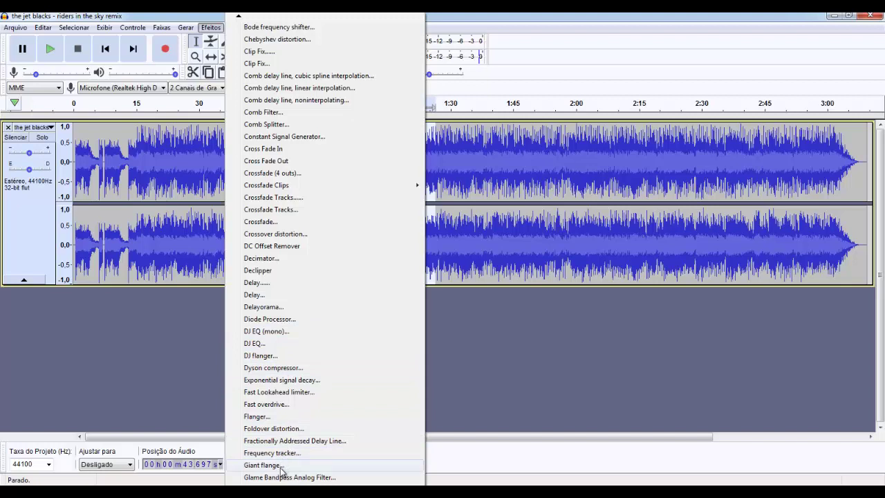
{"action": "left_click", "coordinate": [159, 378]}
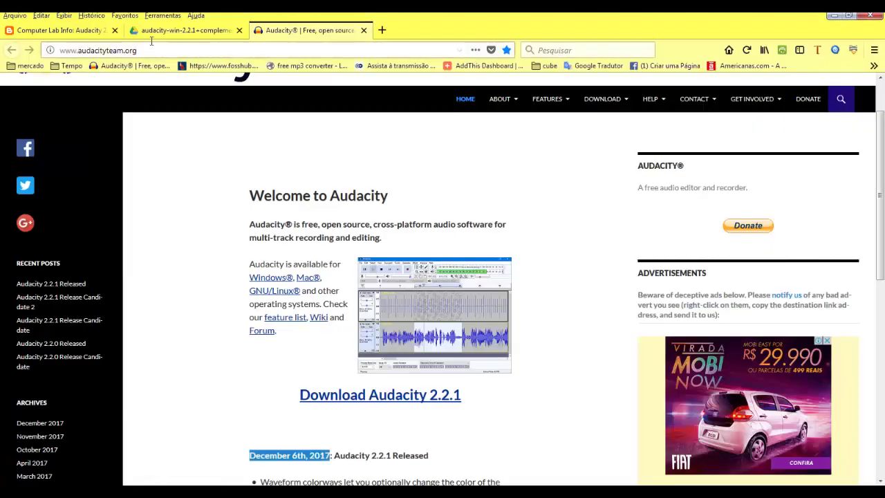
- Switch to Firefox and view the audacity-win-2.2.1+complementos folder on Google Drive and the audacityteam.org home page
{"action": "left_click", "coordinate": [166, 34]}
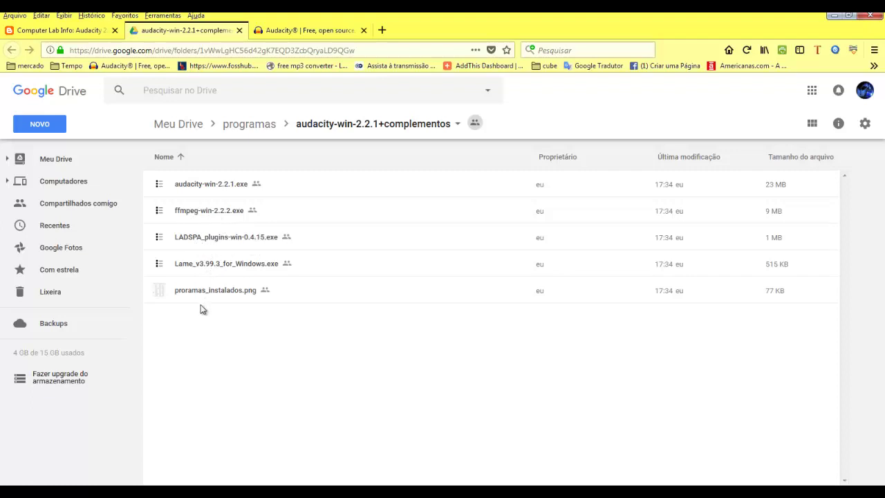
{"action": "left_click", "coordinate": [310, 30]}
{"action": "scroll", "coordinate": [261, 266], "scroll_direction": "up", "scroll_amount": 2}
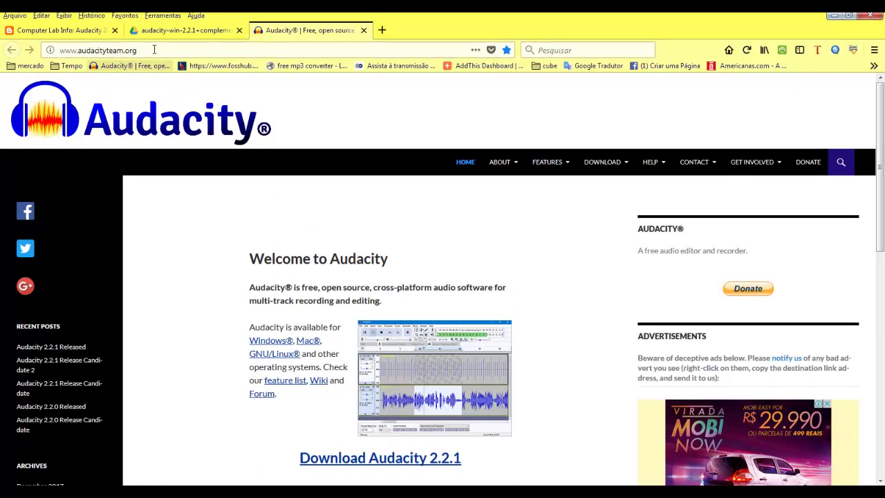
{"action": "left_click_drag", "start_coordinate": [142, 49], "coordinate": [29, 46]}
- Look over the Computer Lab Info blog post "Audacity 2.2.1 mais plugins e complementos" with its download links
{"action": "left_click", "coordinate": [58, 30]}
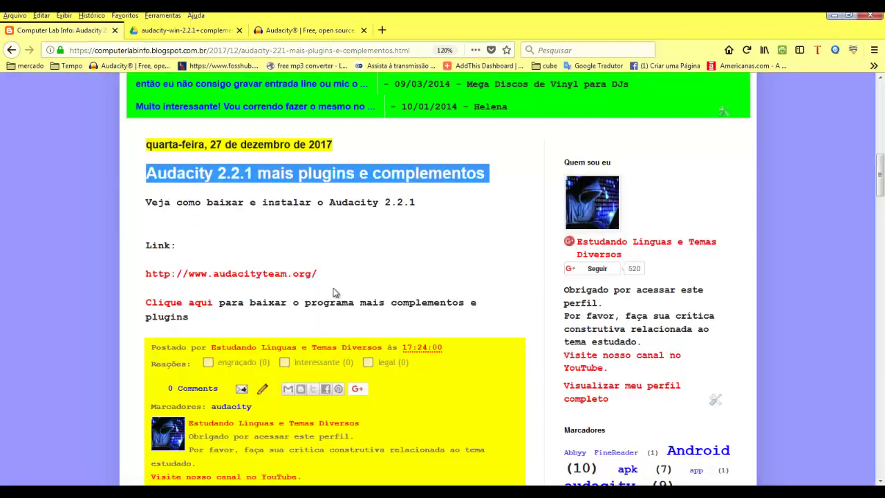
{"action": "scroll", "coordinate": [341, 320], "scroll_direction": "up", "scroll_amount": 10}
{"action": "scroll", "coordinate": [400, 316], "scroll_direction": "down", "scroll_amount": 10}
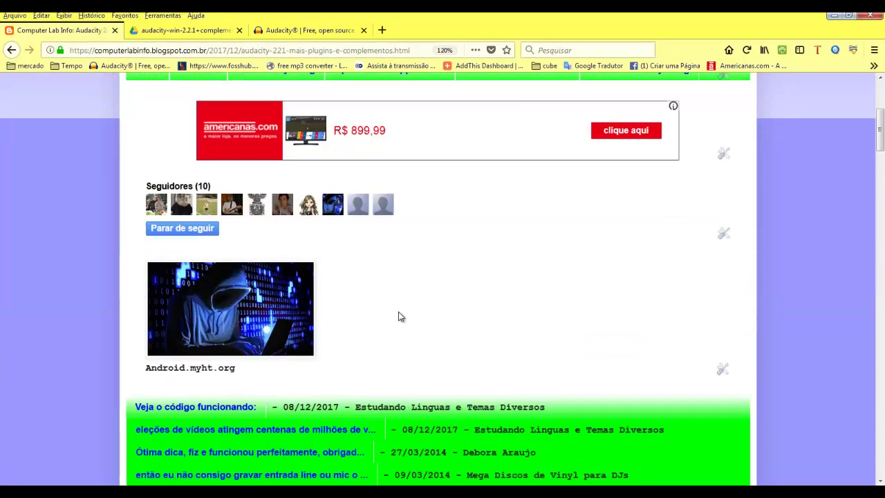